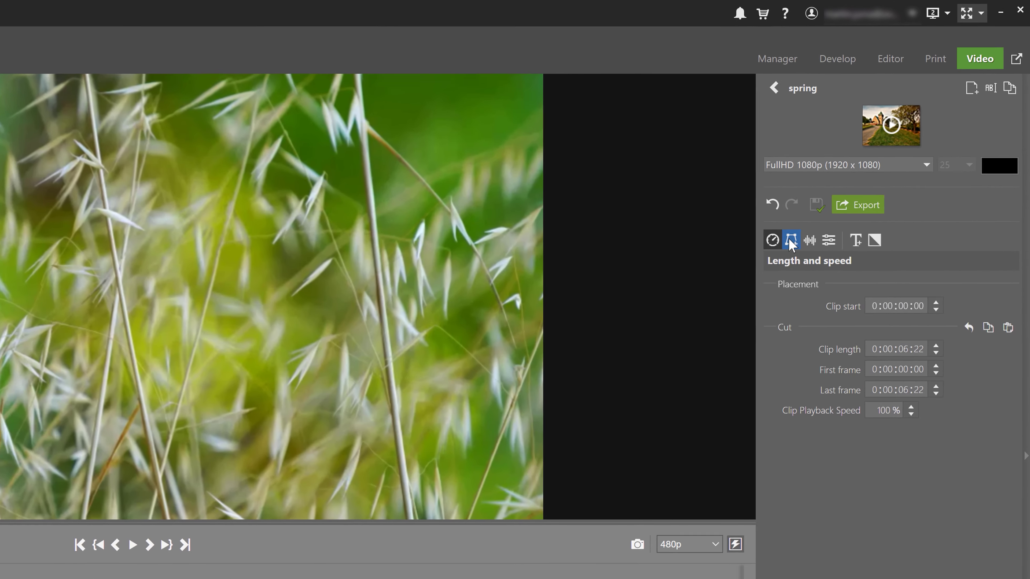
Keyframe green.mp4's Rotation near 0:00:04:23 and add a slightly later keyframe at 180°
left_click(783, 249)
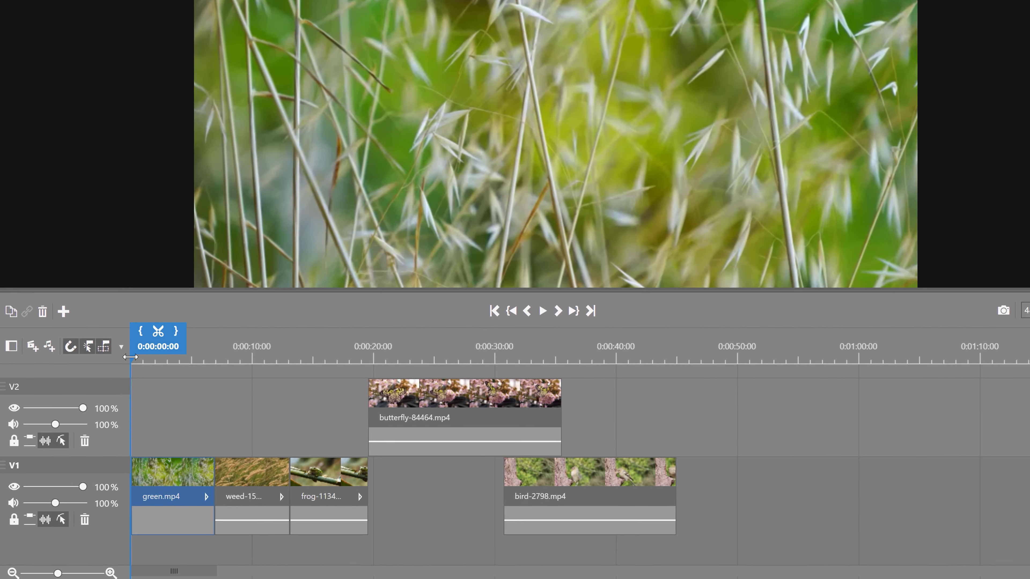
left_click_drag(130, 357, 197, 355)
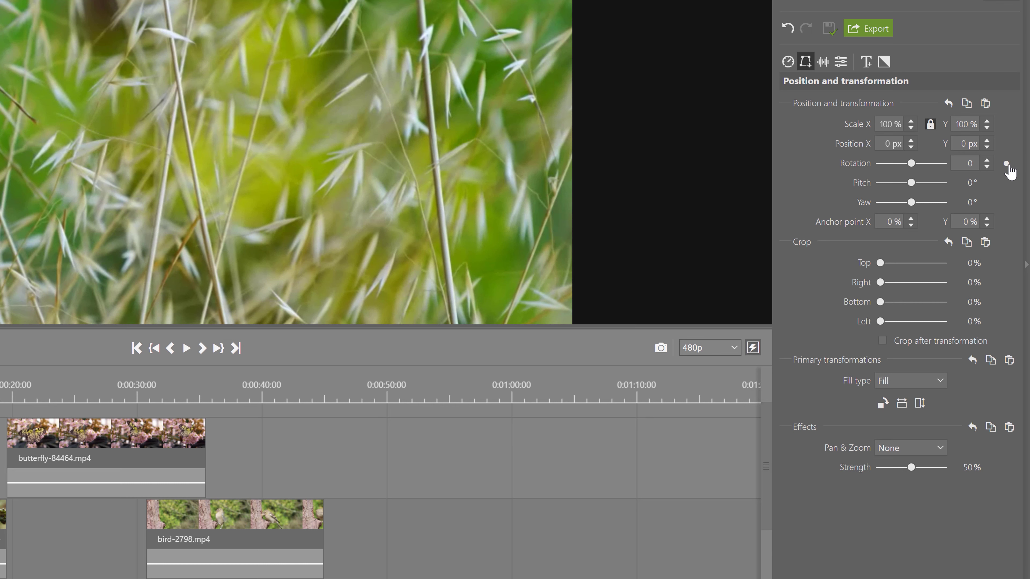
left_click(1007, 164)
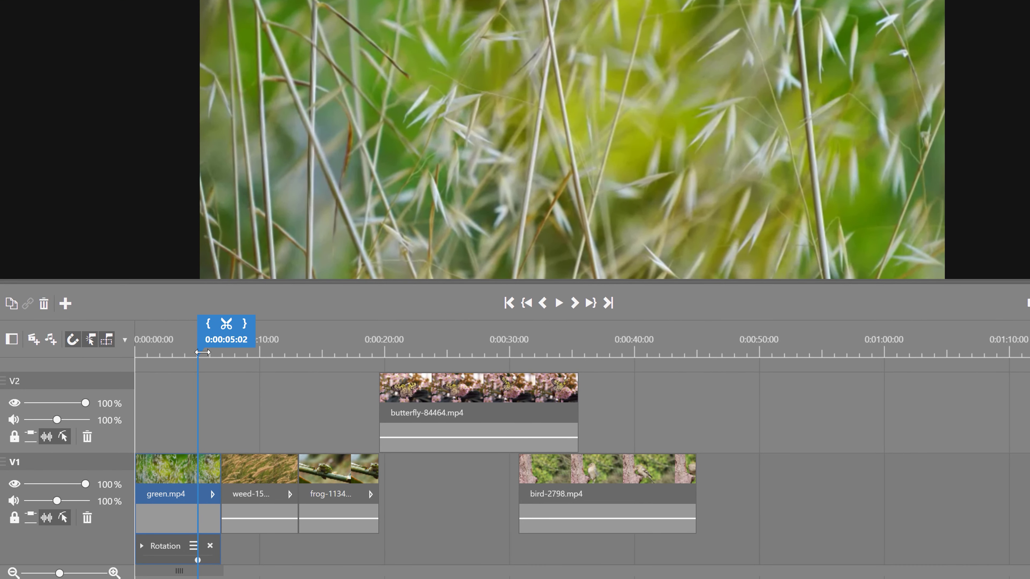
left_click_drag(202, 352, 219, 352)
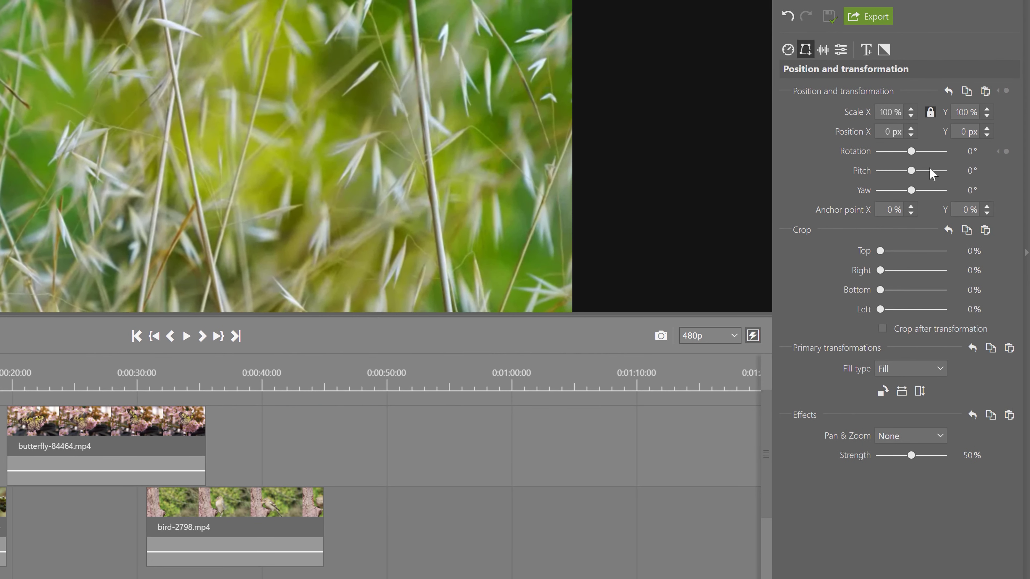
left_click(971, 147)
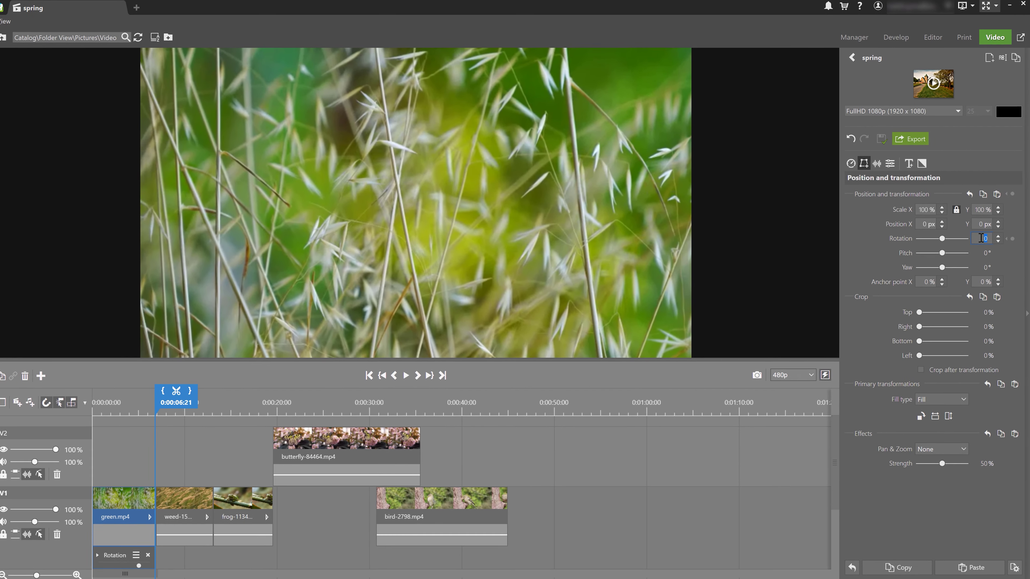
type("30")
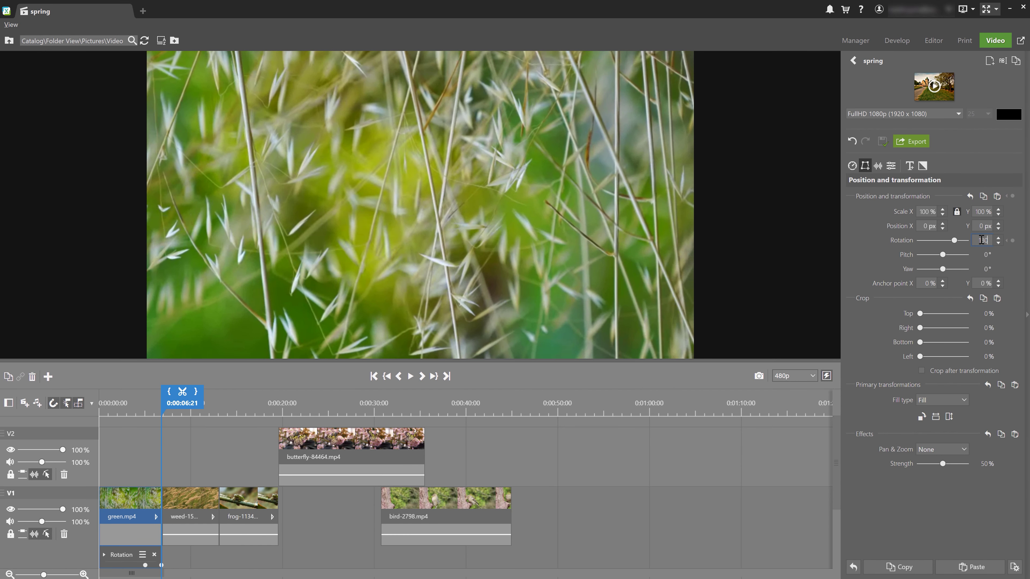
left_click(1012, 240)
Set the weed clip's rotation to 180° and add a rotation keyframe at 0:00:07:11
left_click_drag(161, 413, 164, 412)
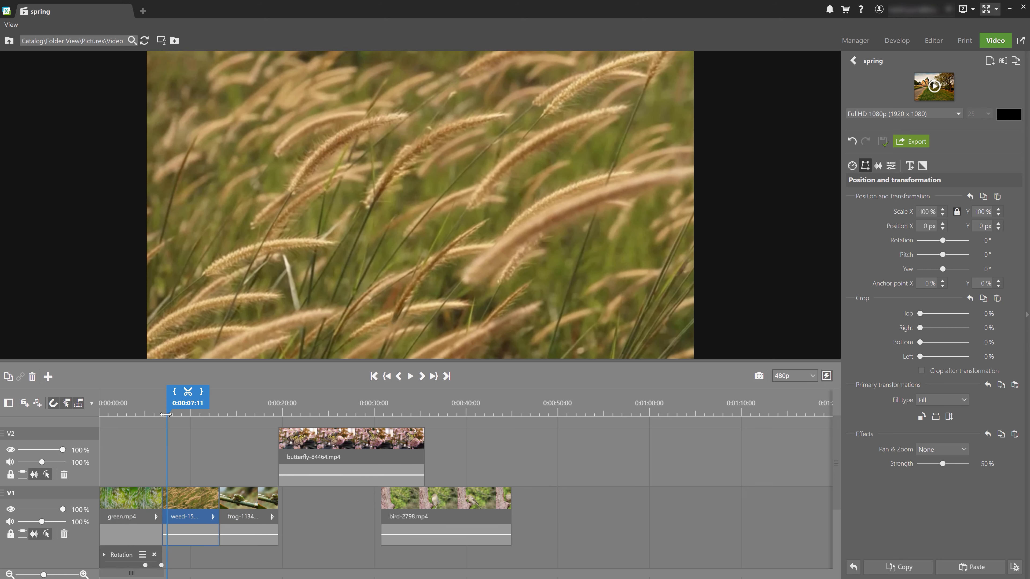
left_click(981, 240)
type("180")
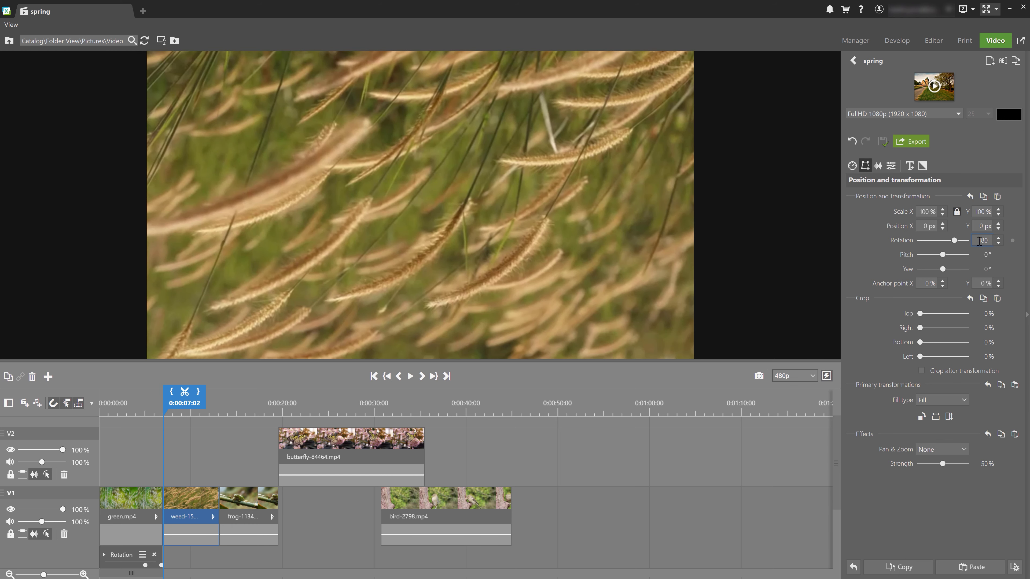
key("Return")
left_click_drag(163, 412, 163, 412)
left_click(1011, 242)
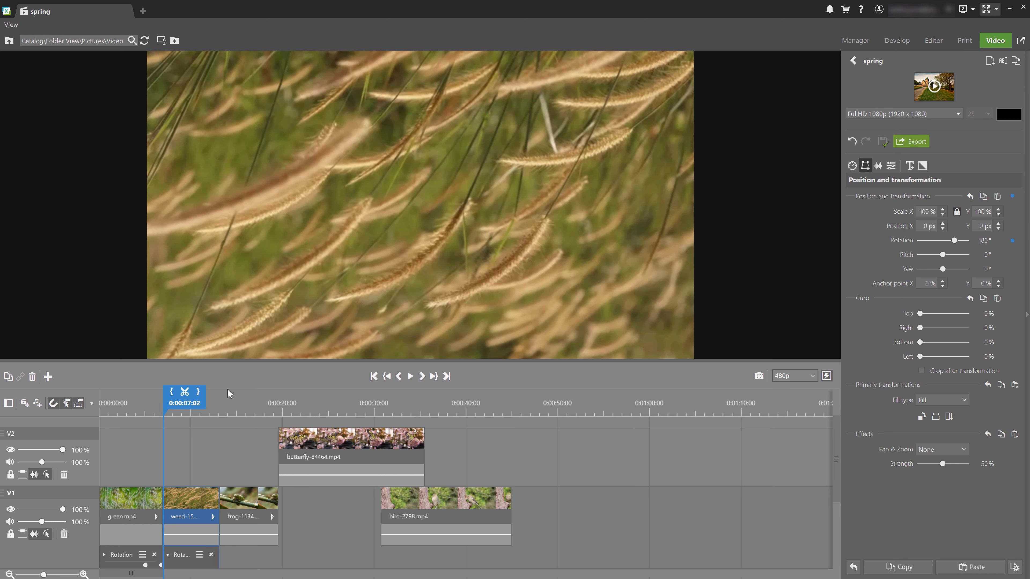
Add a later weed-clip rotation keyframe at 360° around 0:00:08:00
left_click(177, 412)
mouse_move(177, 412)
left_mouse_down()
mouse_move(200, 410)
mouse_move(188, 406)
left_mouse_up()
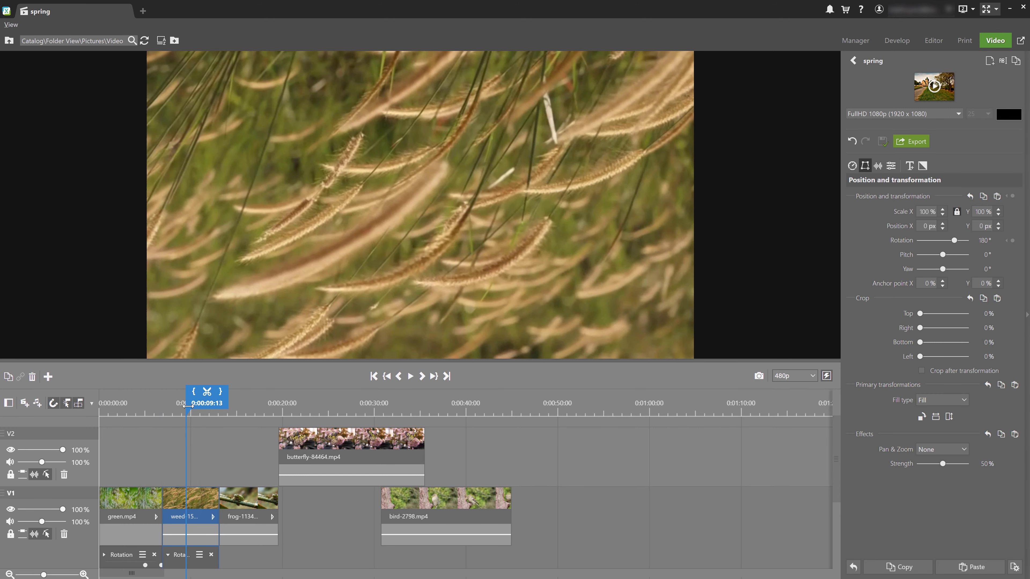
left_click(986, 240)
left_click_drag(986, 240, 964, 243)
type("360")
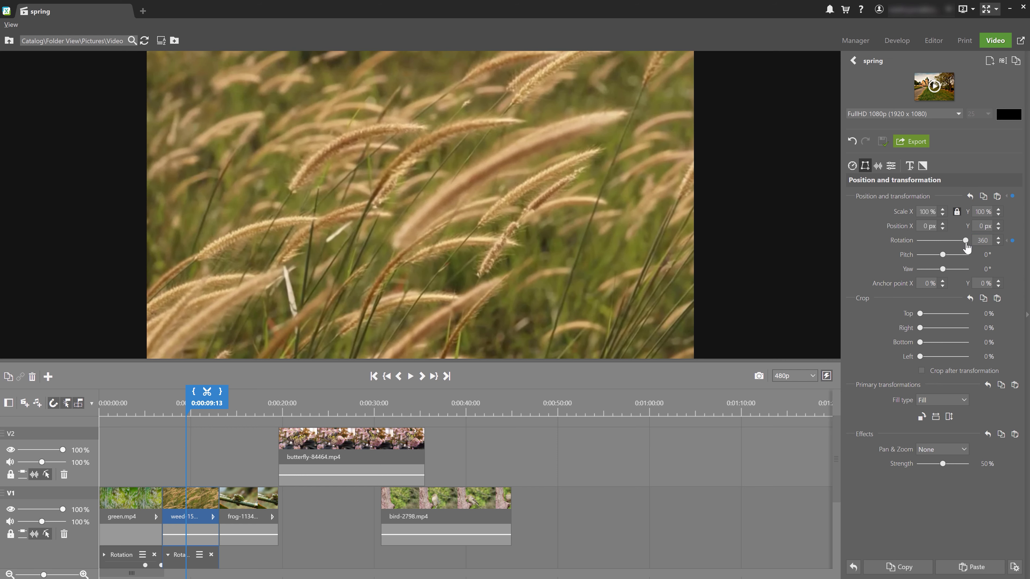
key("Return")
Drag the weed clip's first Rotation keyframe back to the start of the clip
scroll(169, 562, "up", 5)
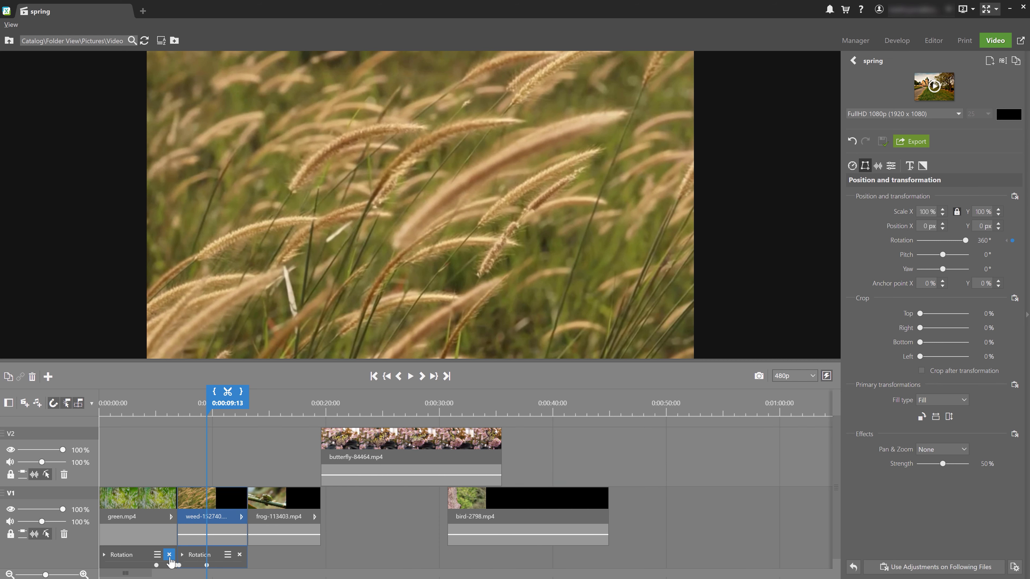
scroll(248, 568, "up", 2)
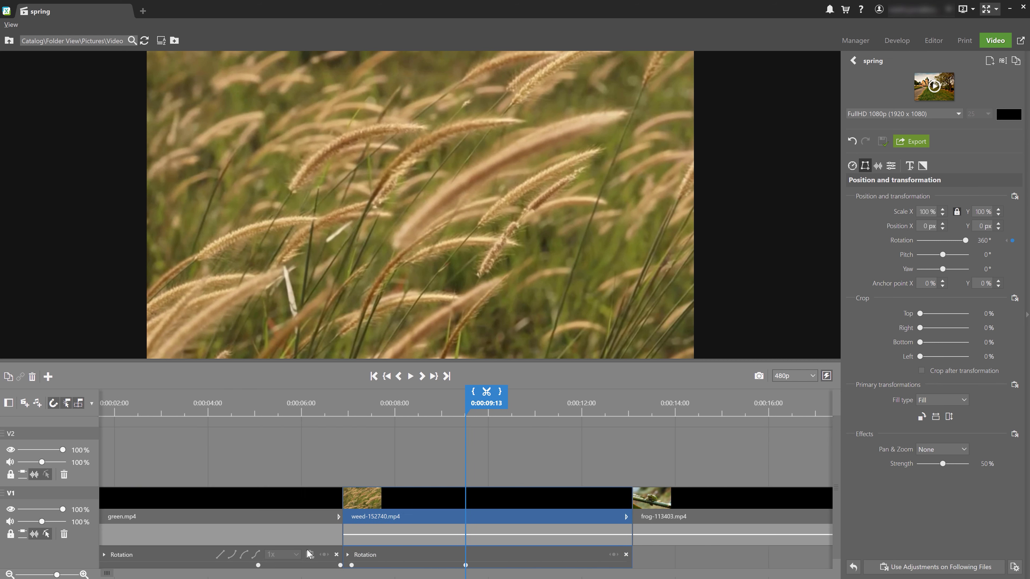
left_click_drag(257, 406, 426, 418)
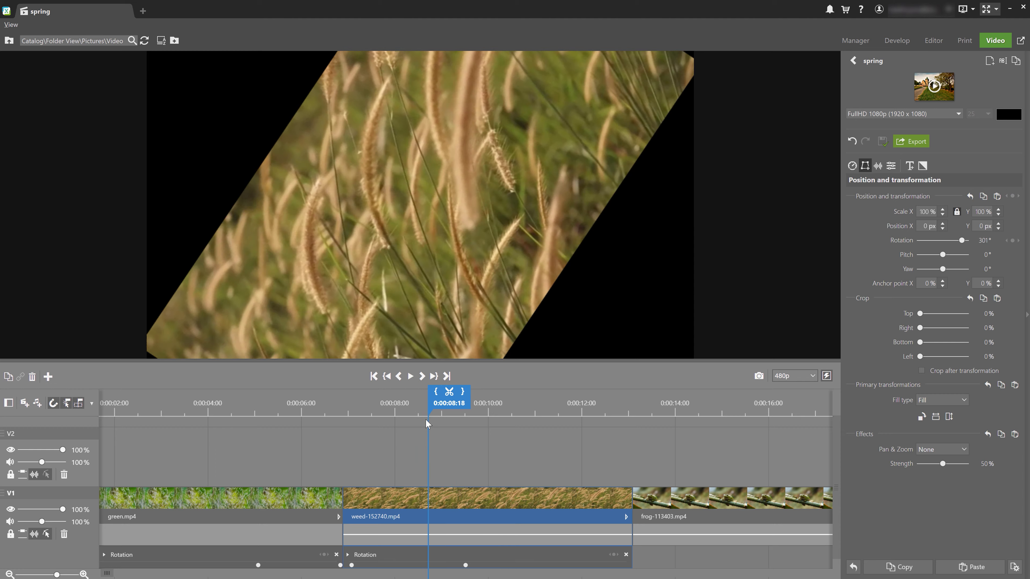
left_click(353, 565)
scroll(460, 568, "up", 4)
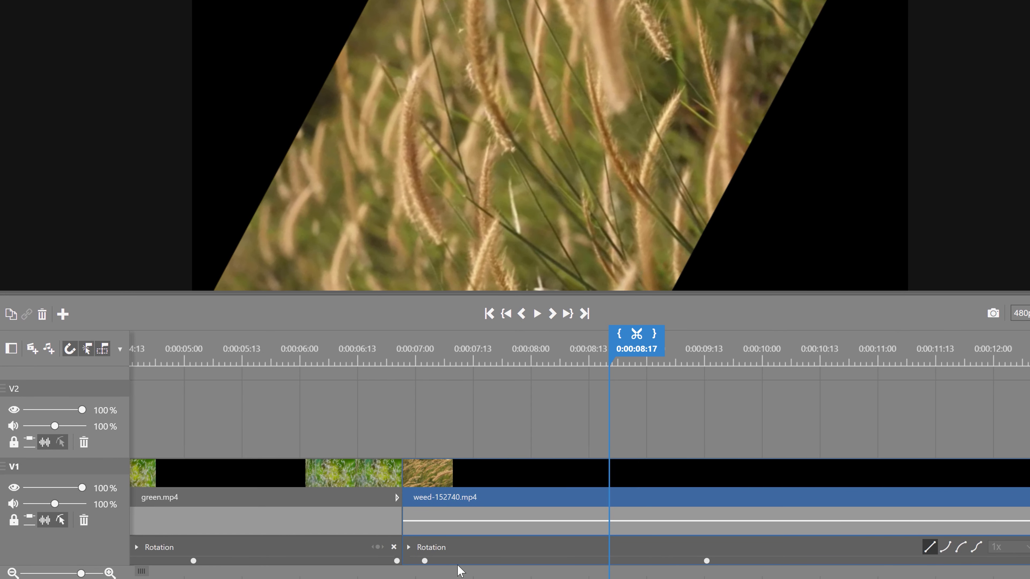
left_click_drag(423, 561, 404, 558)
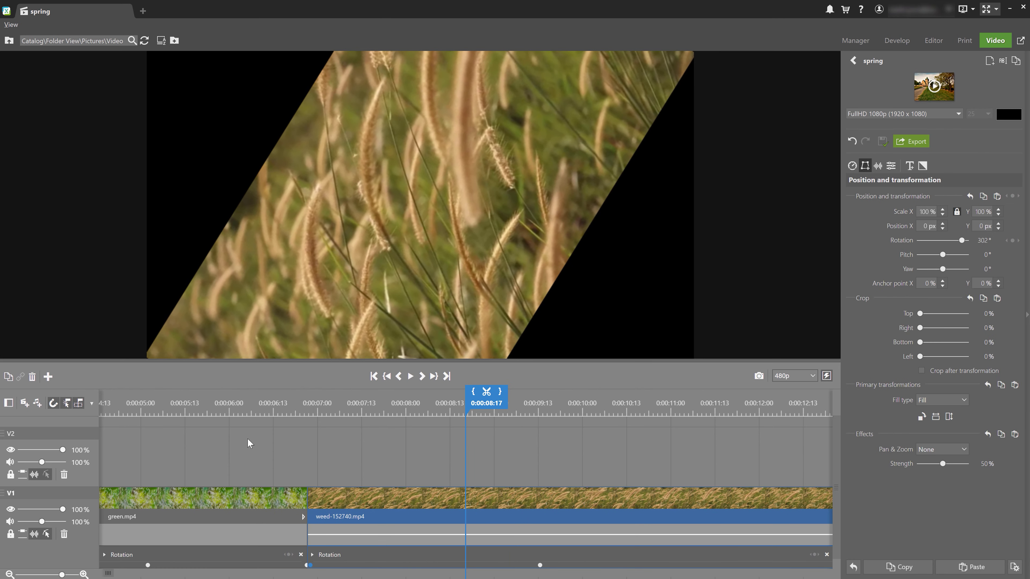
Play back the weed clip's 180°-to-360° spin from slightly earlier
left_click(227, 401)
key("space")
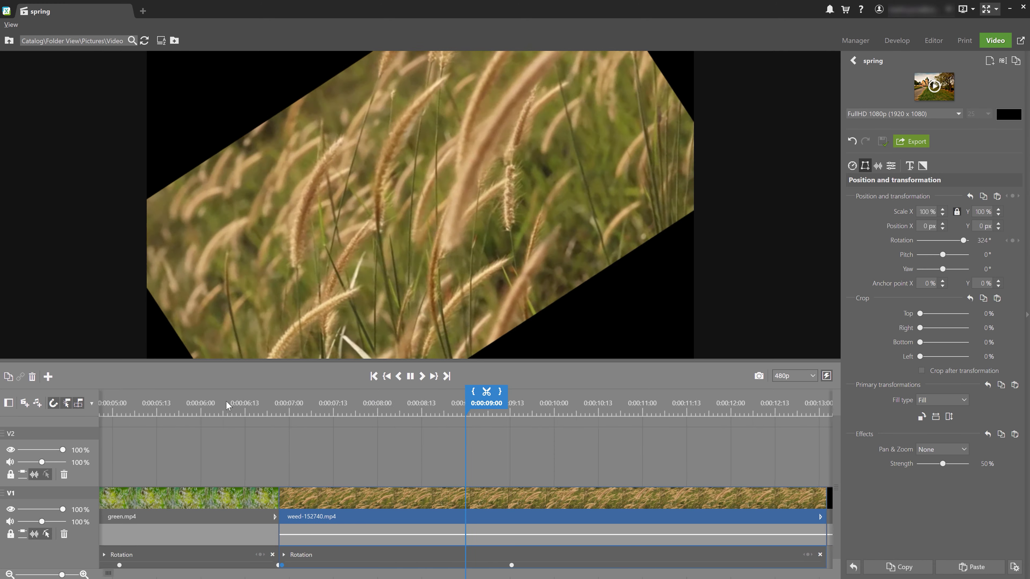
key("space")
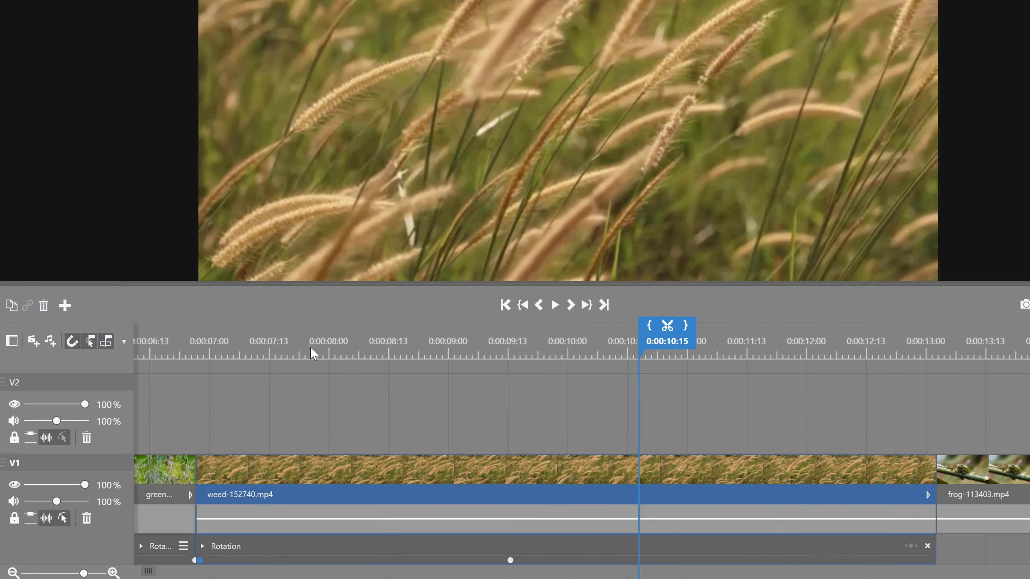
Expand the weed clip's Rotation keyframe graph
scroll(107, 543, "down", 1)
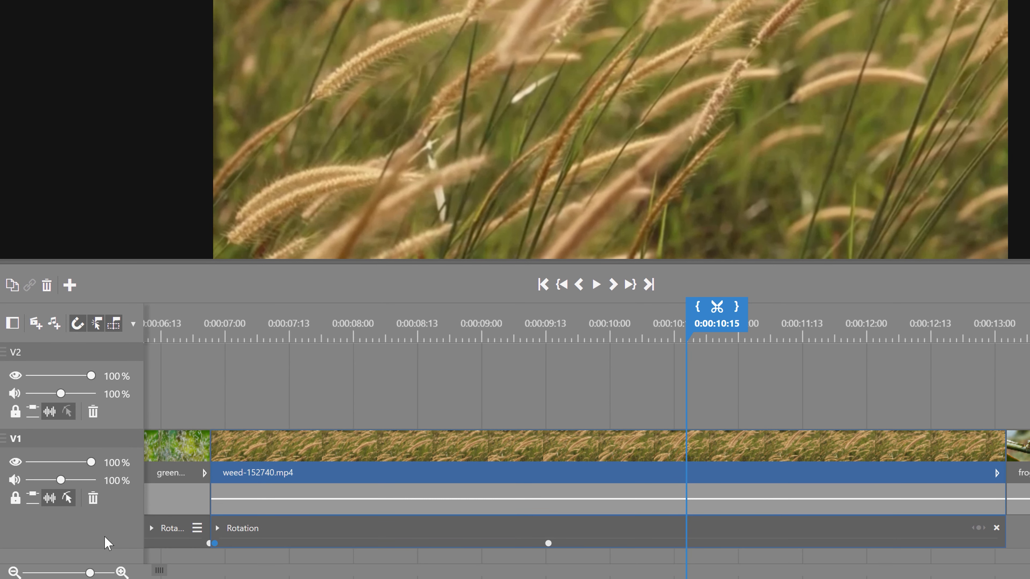
left_click(218, 528)
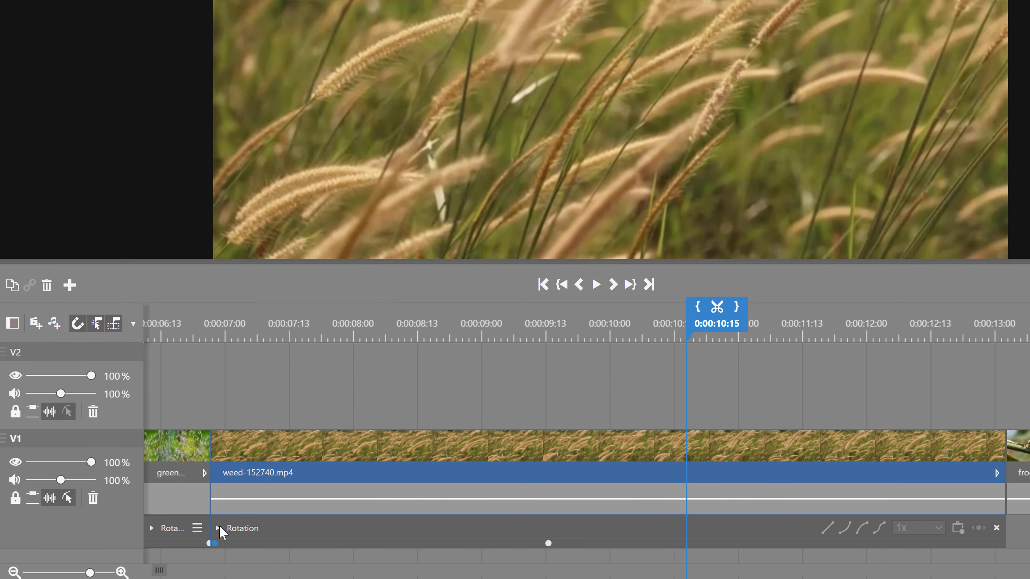
scroll(101, 542, "down", 5)
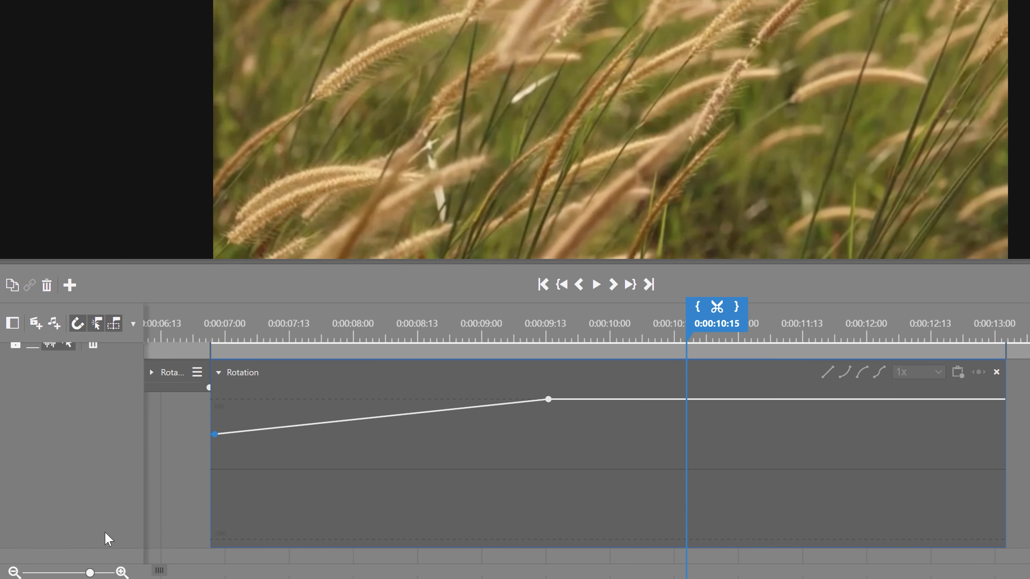
scroll(122, 493, "up", 2)
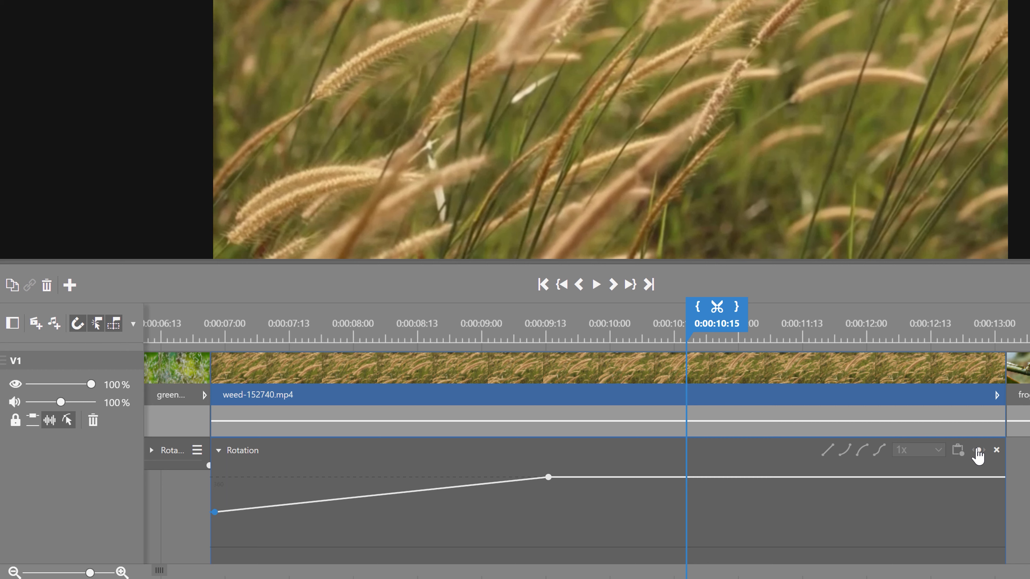
Add rotation keyframes that drop to about 0° and climb to 356° by 0:00:11:10
left_click(620, 478)
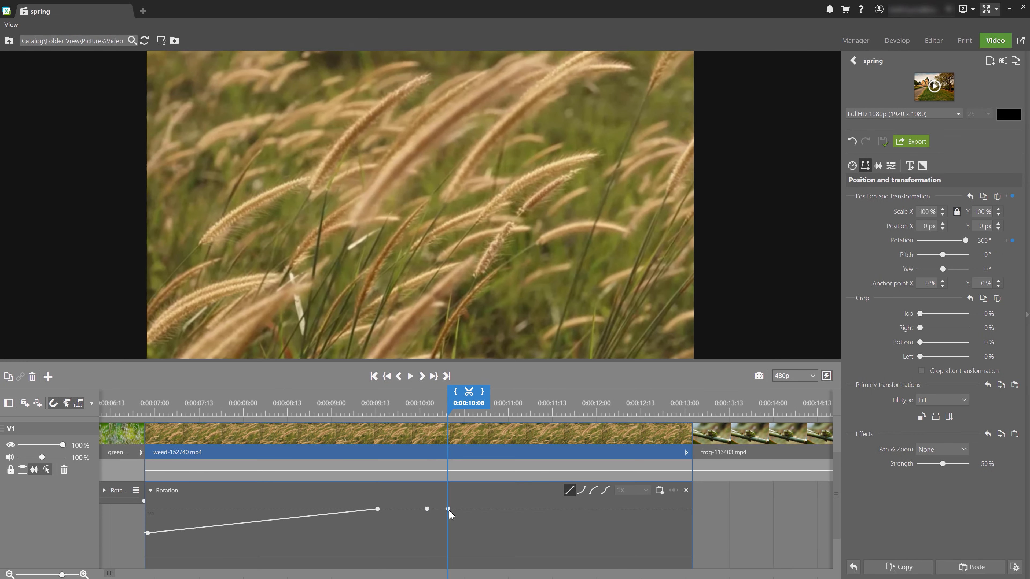
left_click_drag(653, 478, 641, 544)
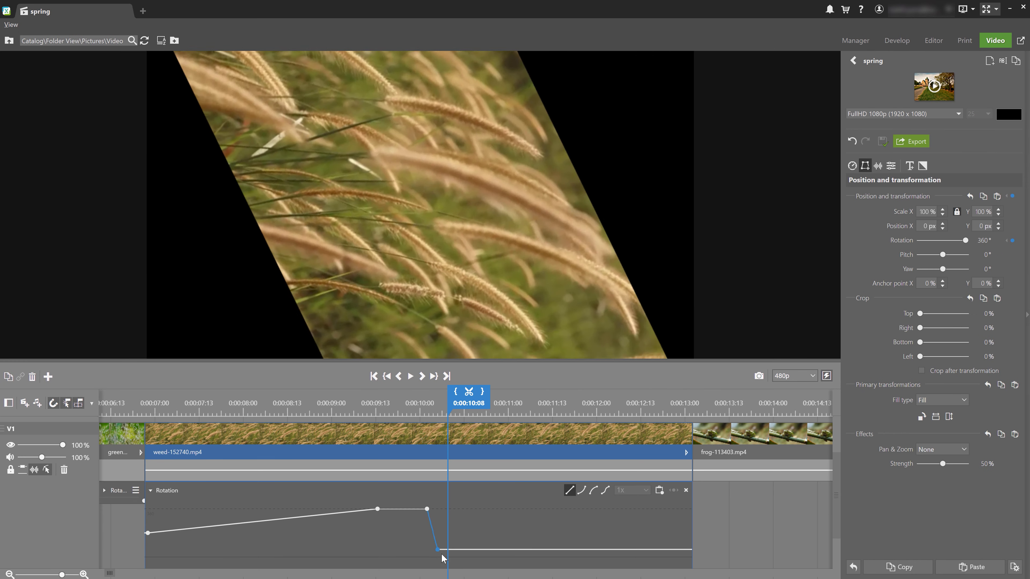
left_click_drag(442, 559, 448, 562)
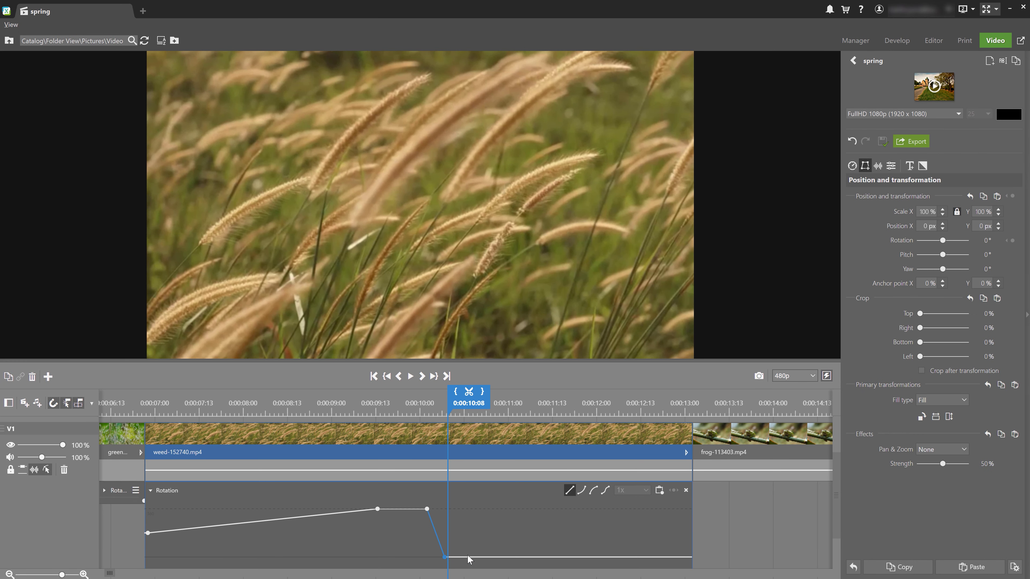
left_click(494, 557)
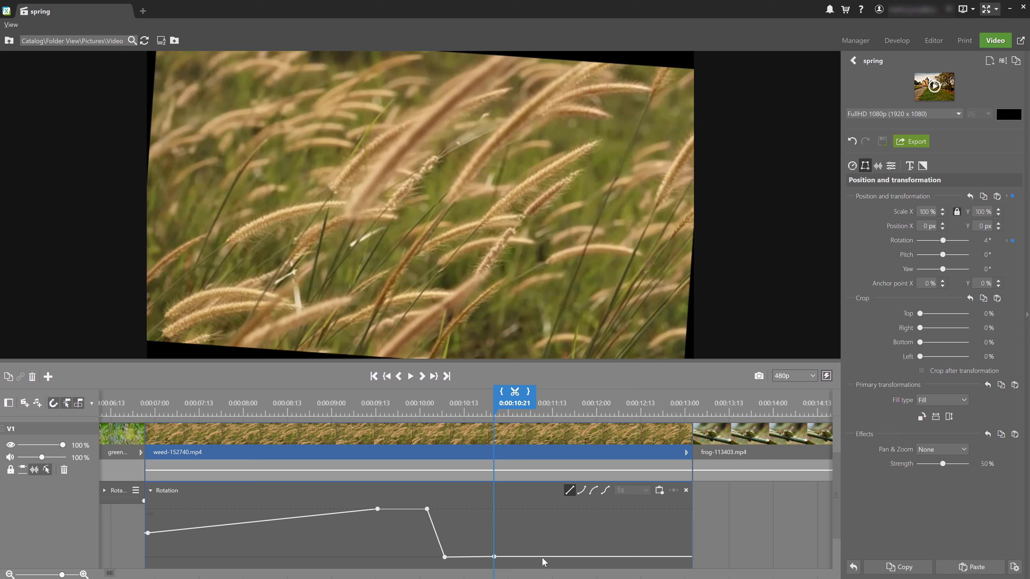
left_click_drag(544, 557, 543, 511)
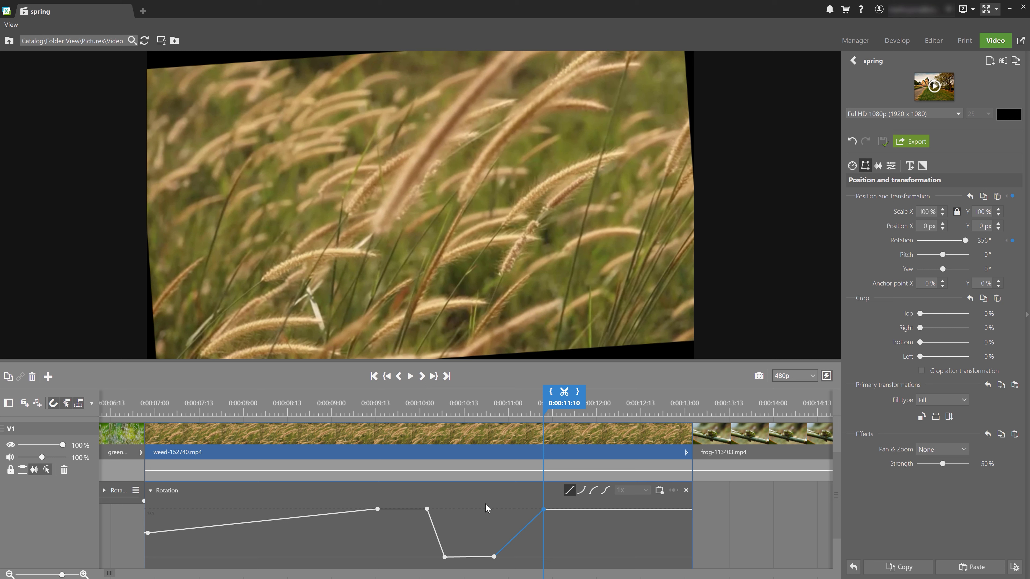
Show level lines on clips and fade the weed clip's level down at its end
left_click(91, 404)
left_click(120, 454)
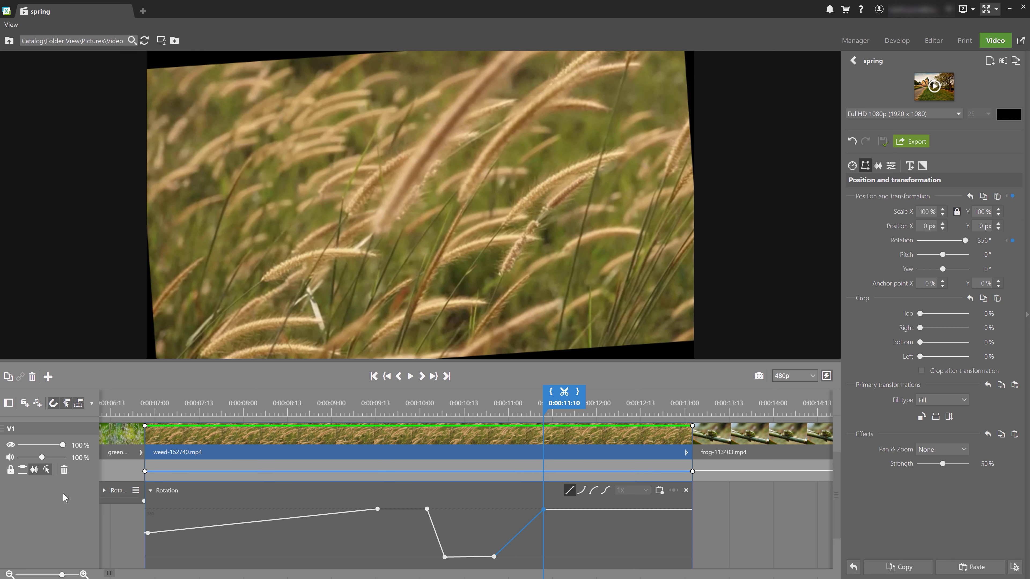
scroll(314, 488, "up", 2)
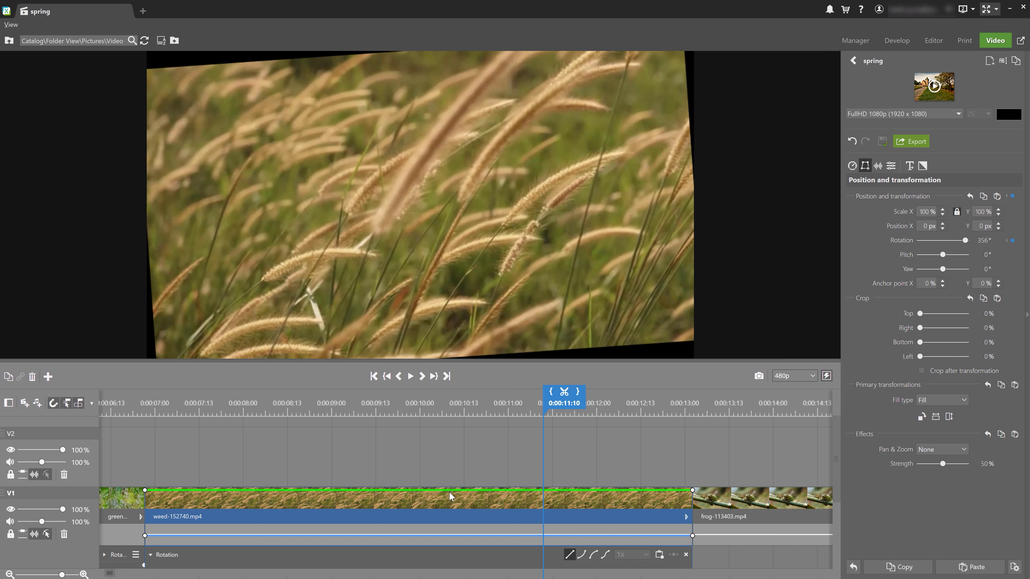
left_click(567, 490)
left_click_drag(693, 491, 694, 527)
key("space")
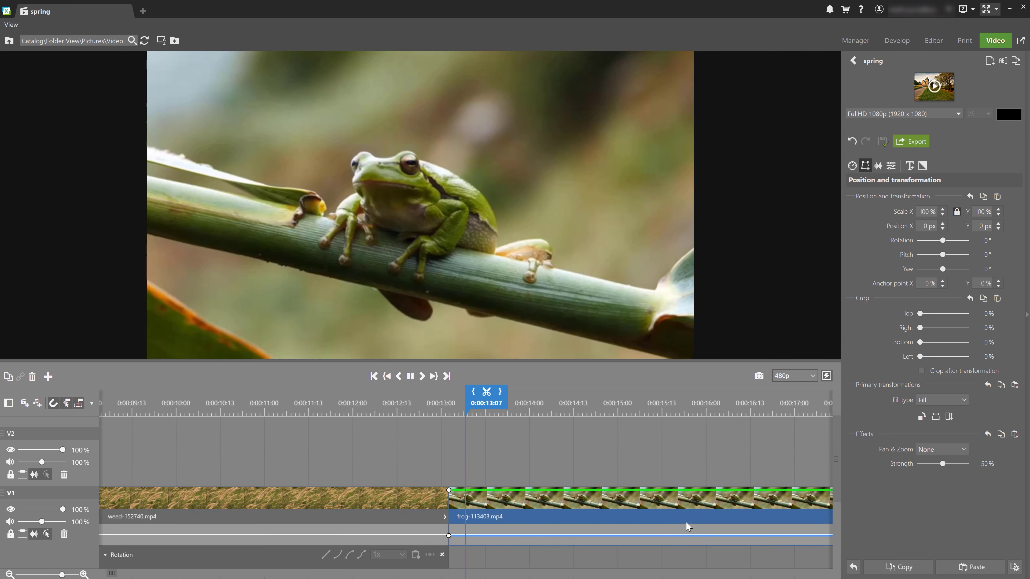
key("space")
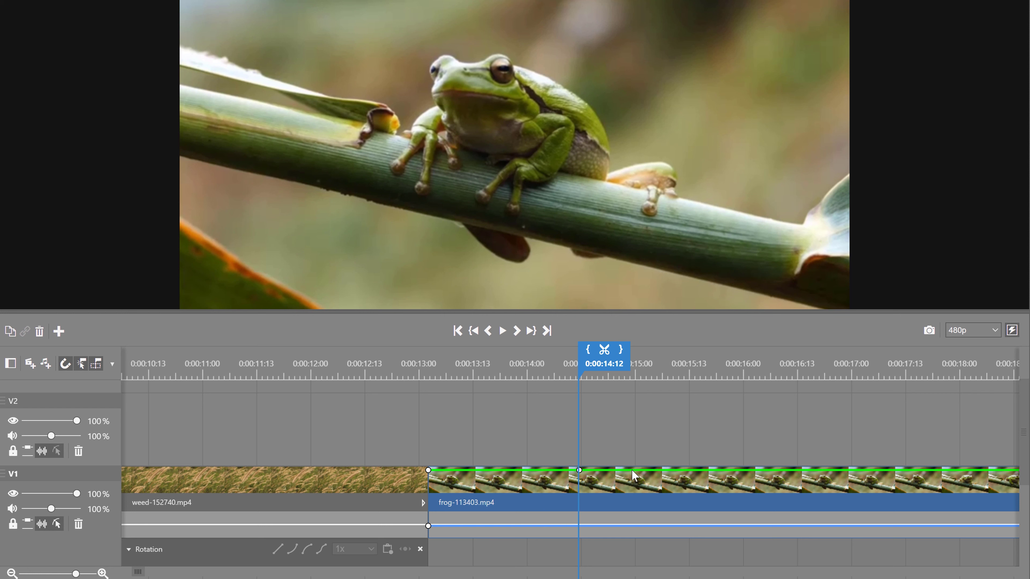
Make the frog clip's opacity dip toward black and return to full, then preview it
left_click_drag(632, 470, 625, 499)
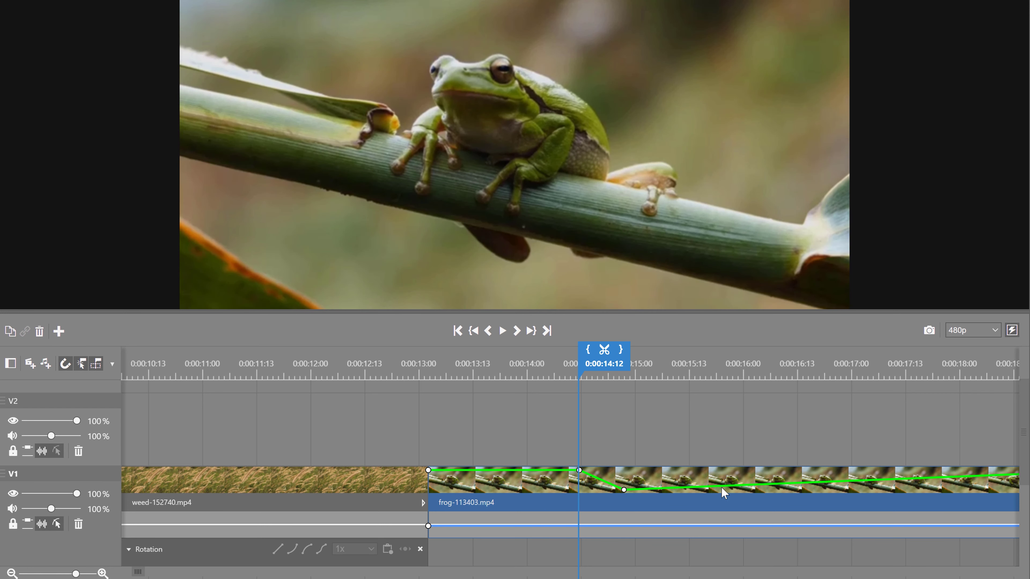
left_click(769, 482)
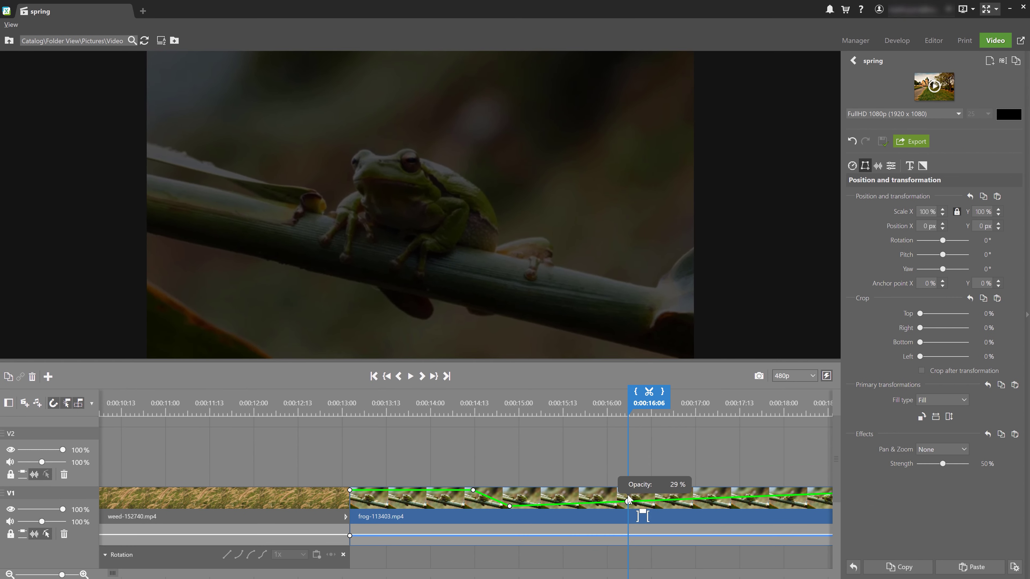
left_click_drag(659, 497, 653, 479)
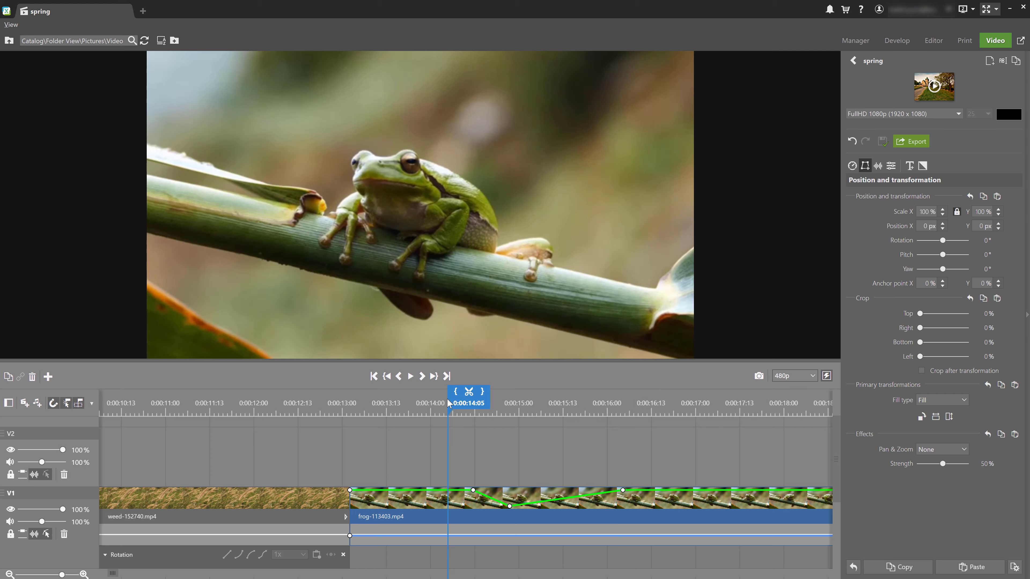
key("space")
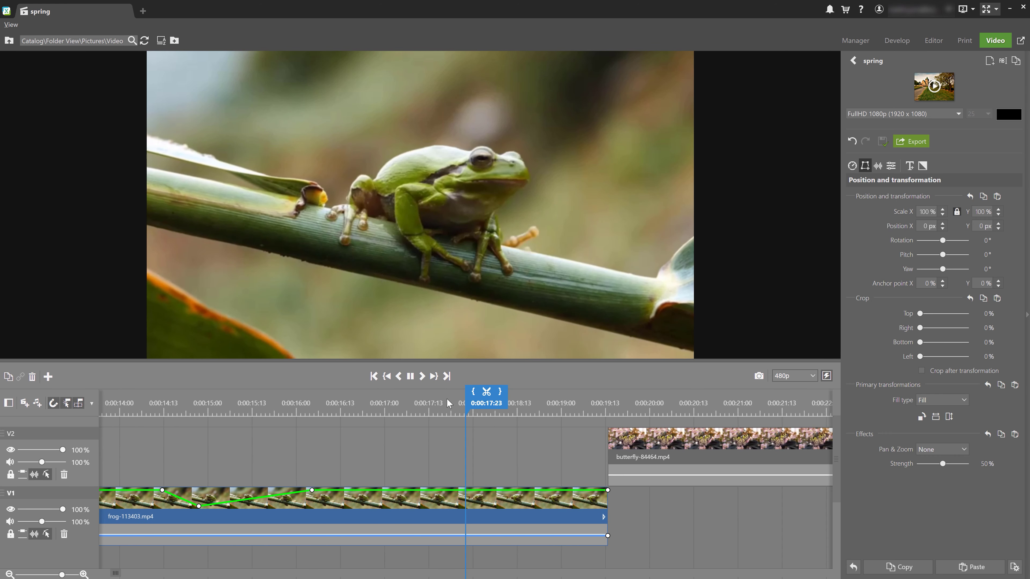
key("space")
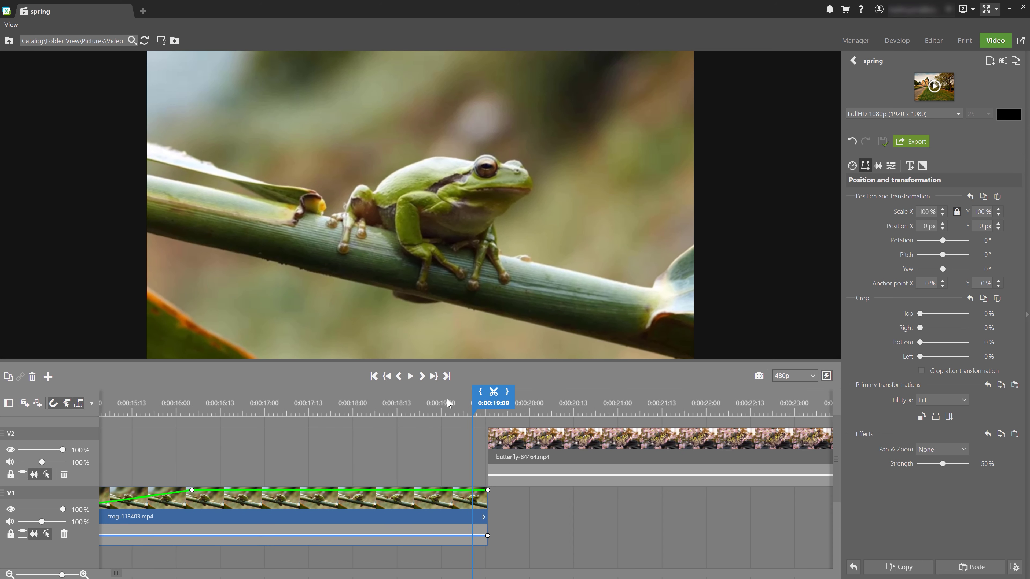
left_click(454, 498)
scroll(456, 499, "down", 3)
scroll(506, 505, "down", 4)
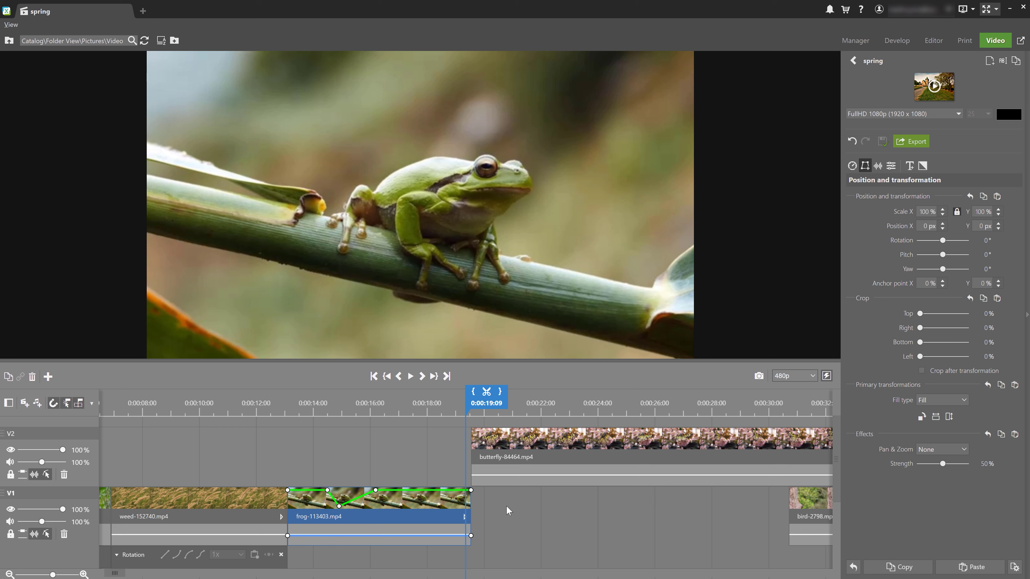
Select the butterfly clip and enable Temperature and Tint keyframes in Image adjustments
left_click_drag(475, 413, 479, 413)
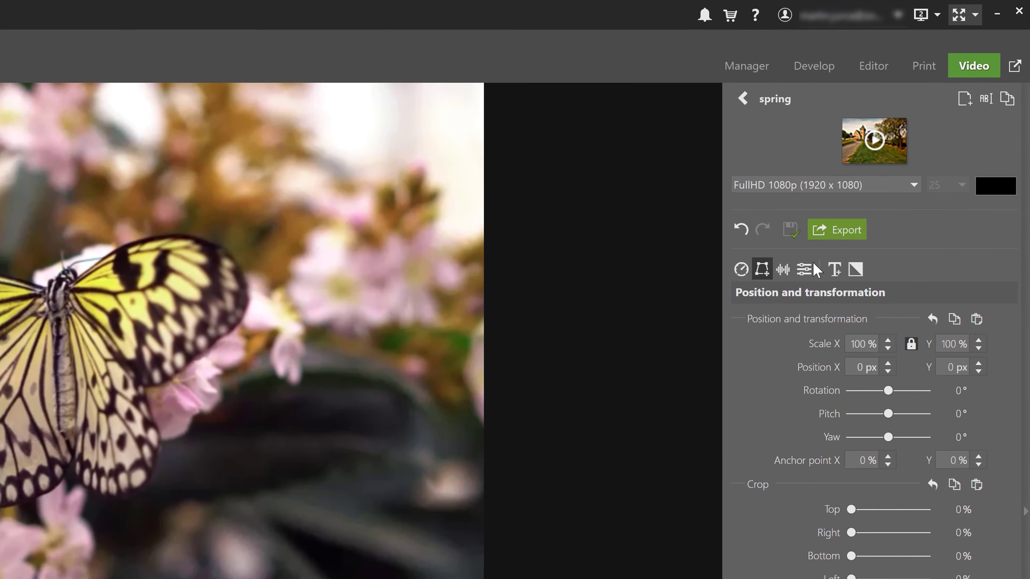
left_click(891, 165)
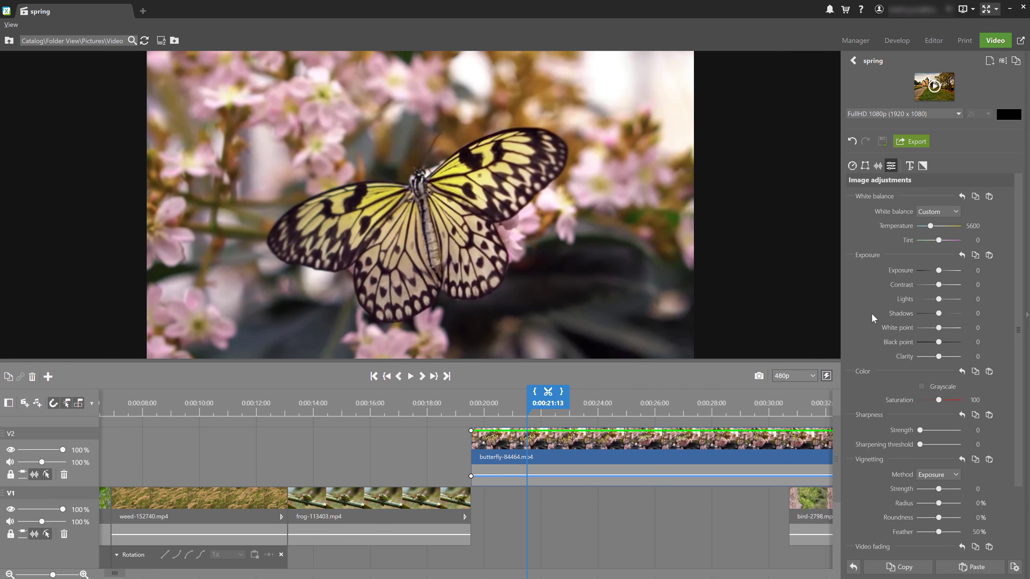
left_click(1005, 226)
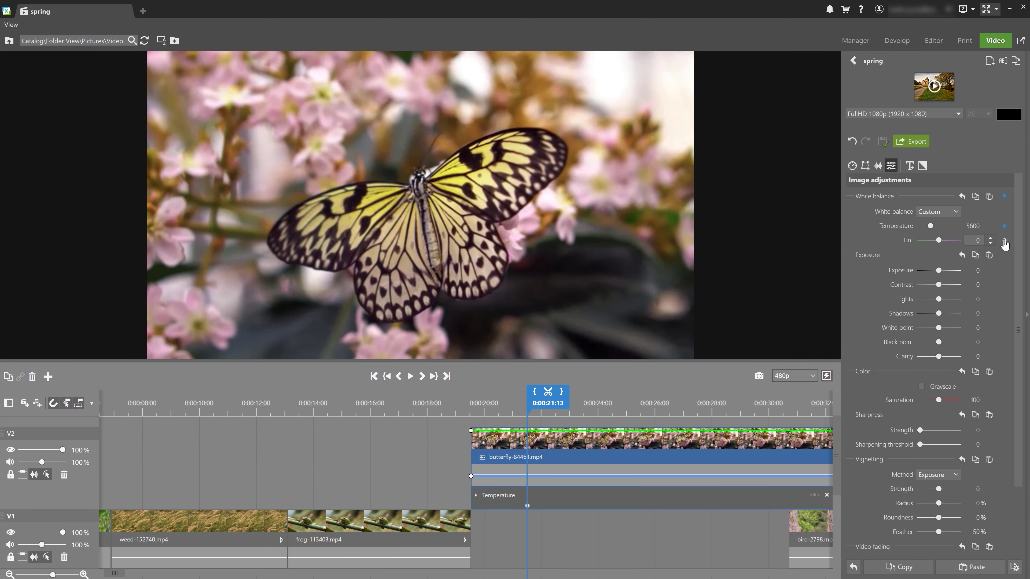
left_click(1004, 240)
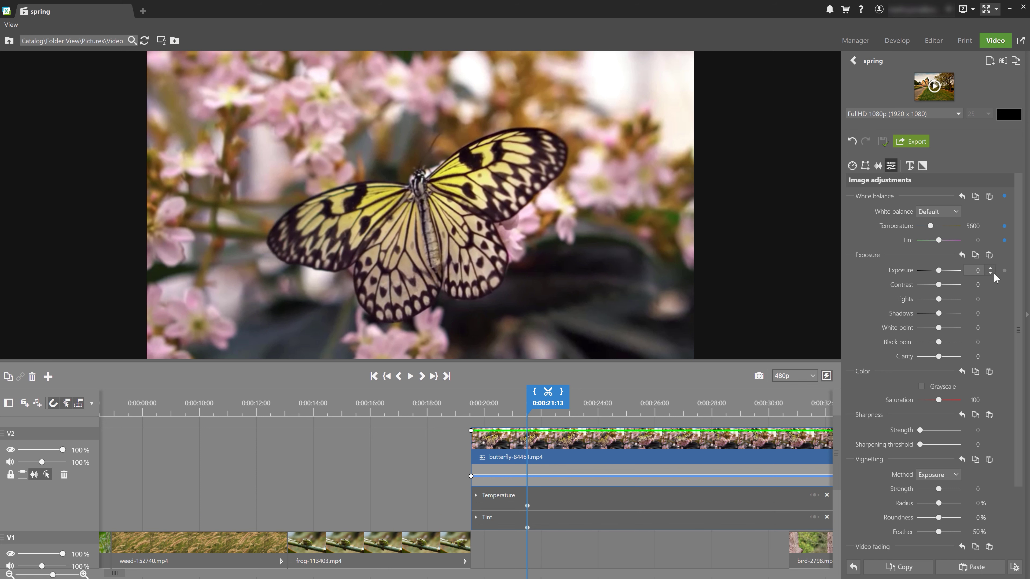
Set white balance to 9150/-49 at 23 s and 6000/43 at 25 s, then preview
left_click_drag(529, 416, 577, 407)
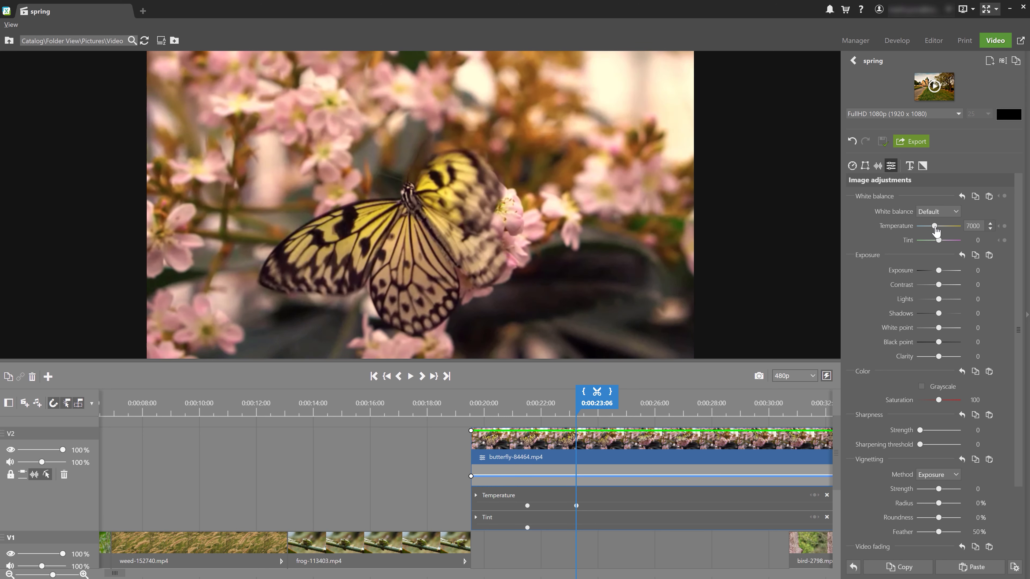
left_click_drag(940, 227, 941, 226)
left_click_drag(939, 240, 937, 241)
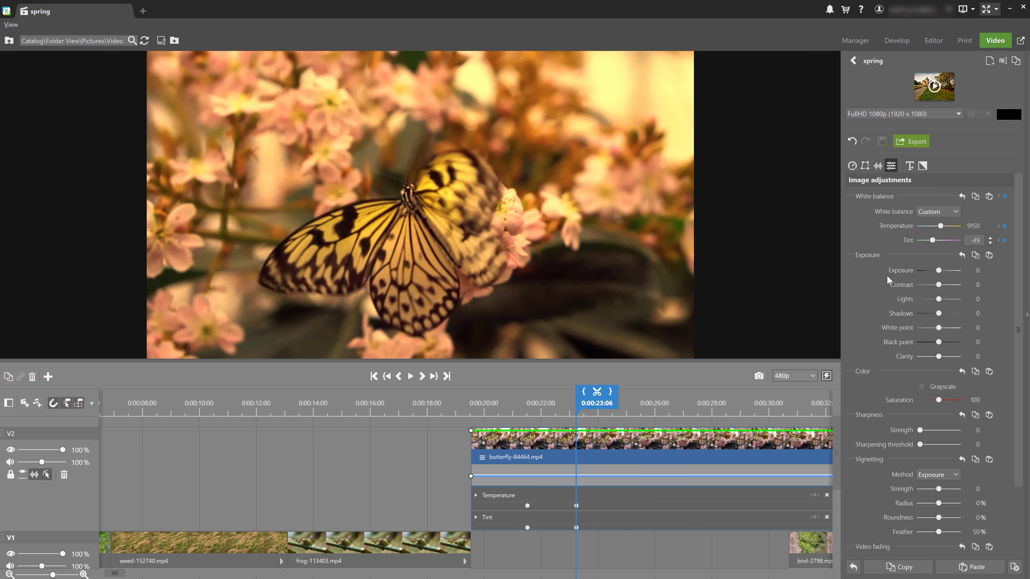
left_click_drag(587, 414, 645, 414)
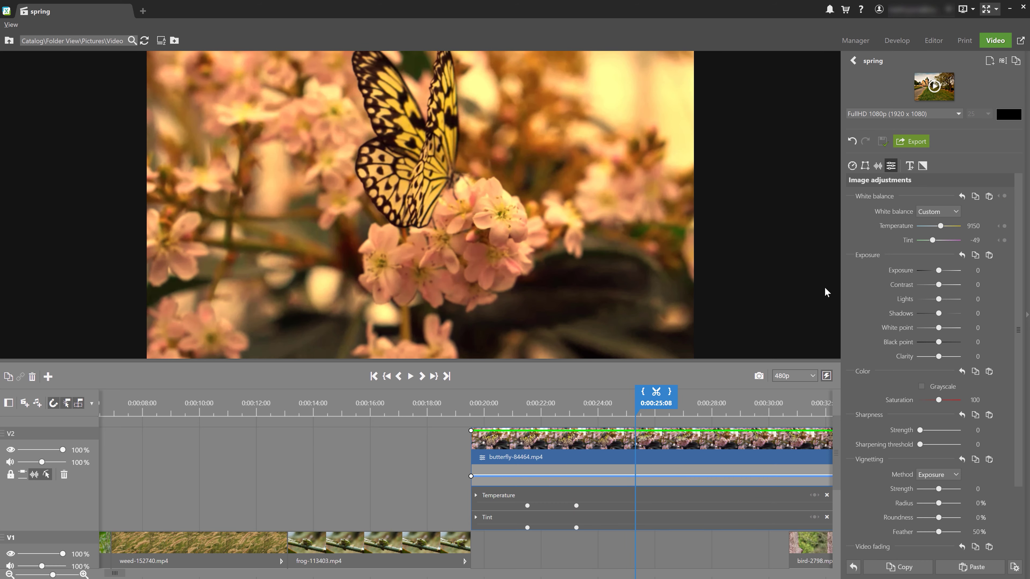
mouse_move(941, 228)
left_mouse_down()
mouse_move(932, 227)
mouse_move(945, 242)
left_mouse_up()
left_click(503, 405)
key("space")
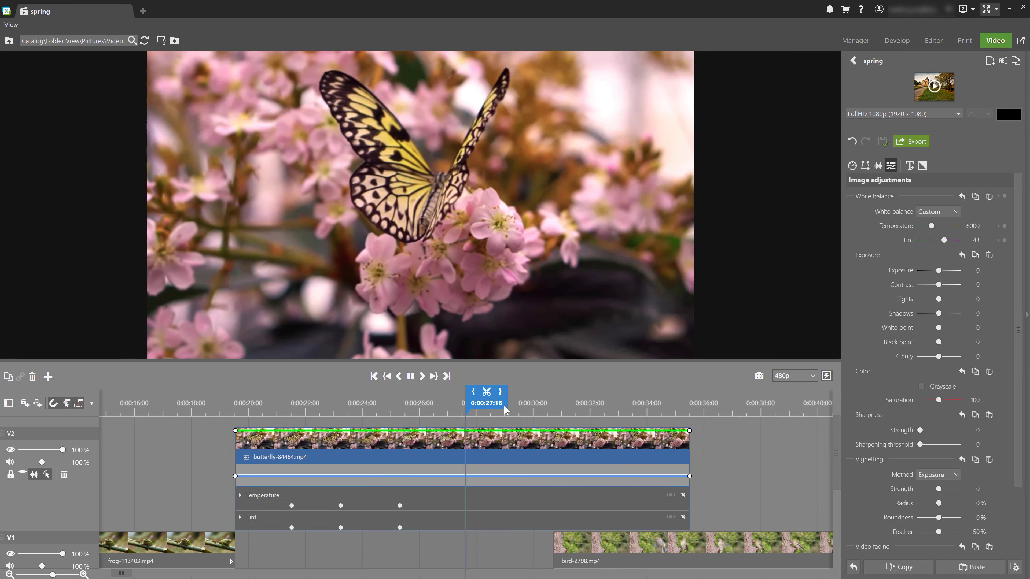
key("space")
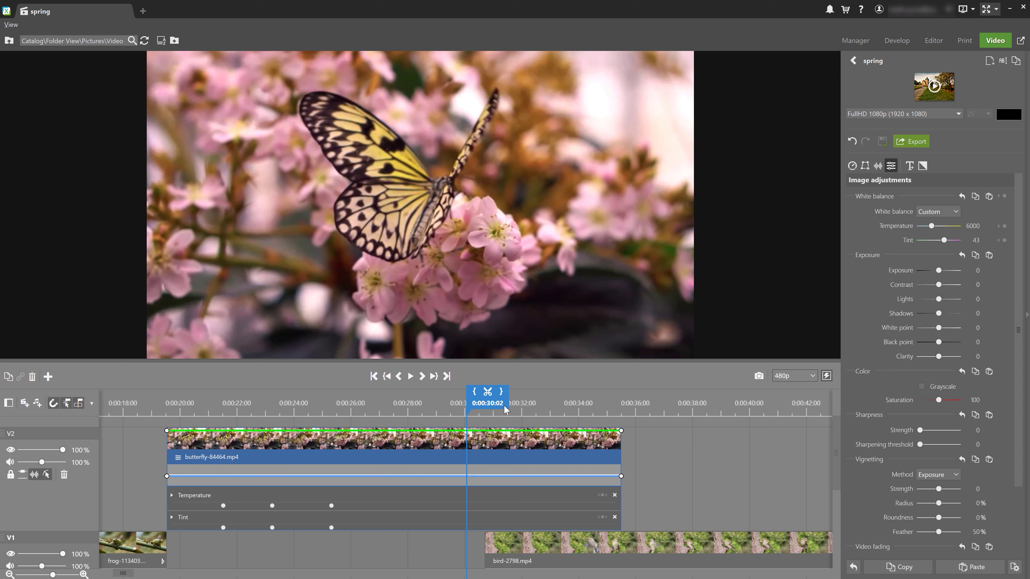
Add butterfly Position keyframes at 0:31:03 and set Position X to -400 px at 0:33
left_click(865, 167)
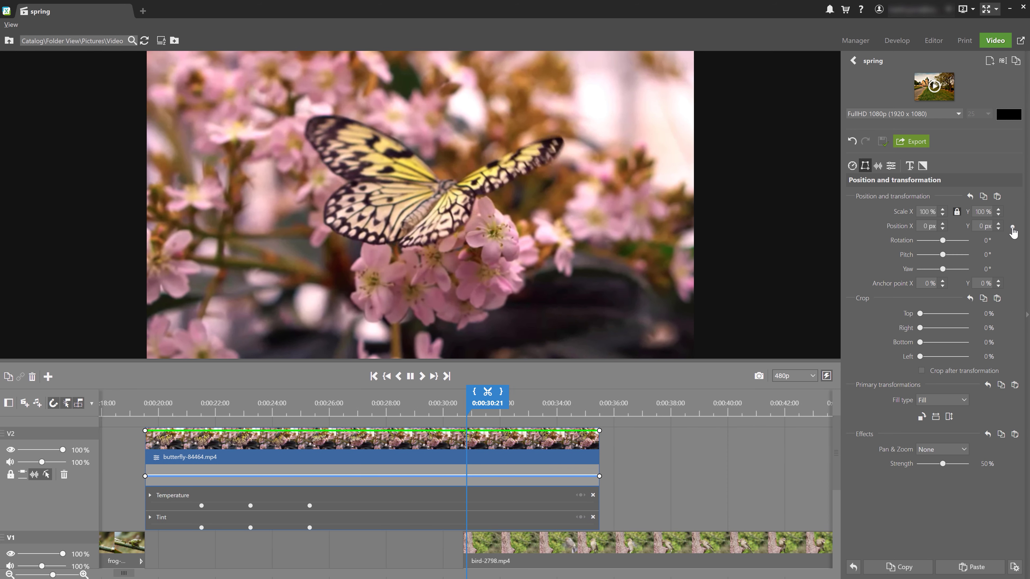
left_click(1012, 228)
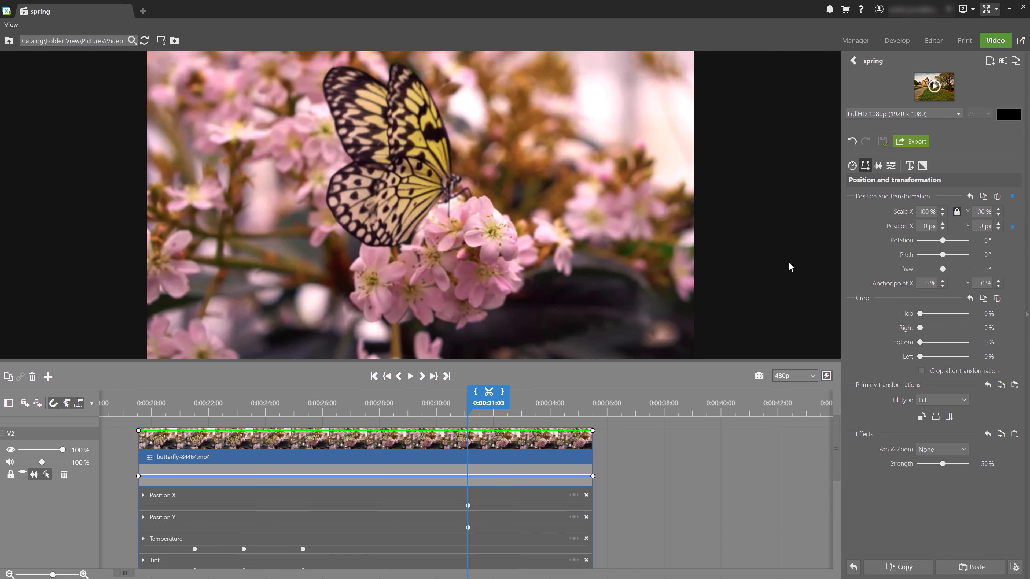
left_click_drag(468, 413, 523, 408)
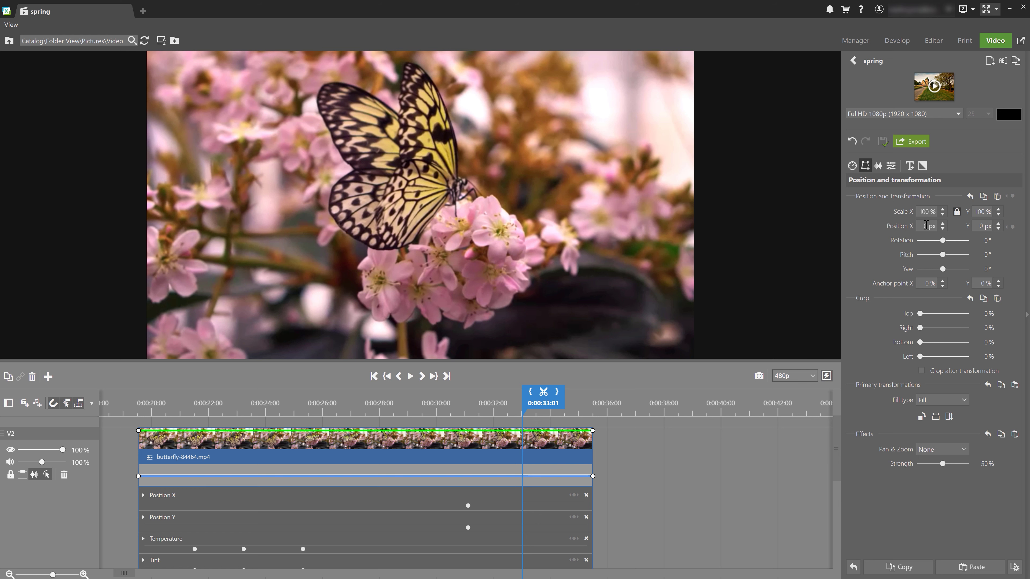
left_click(914, 230)
type("-400")
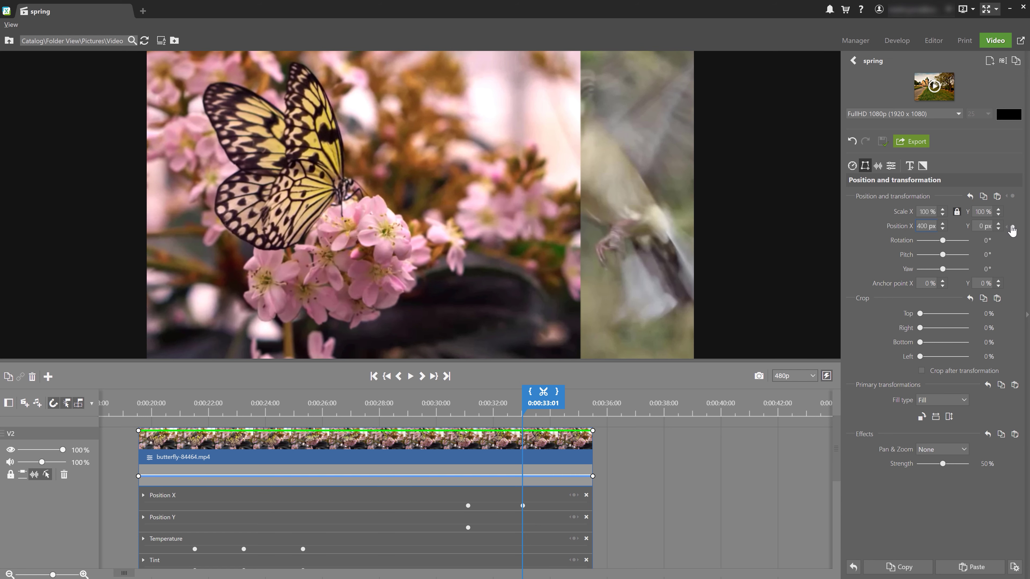
left_click(540, 456)
Add a Crop Right keyframe at 0:31:03 and raise Crop Right to 85% at 0:33:02
mouse_move(523, 415)
left_mouse_down()
mouse_move(472, 416)
mouse_move(526, 416)
left_mouse_up()
scroll(60, 523, "down", 2)
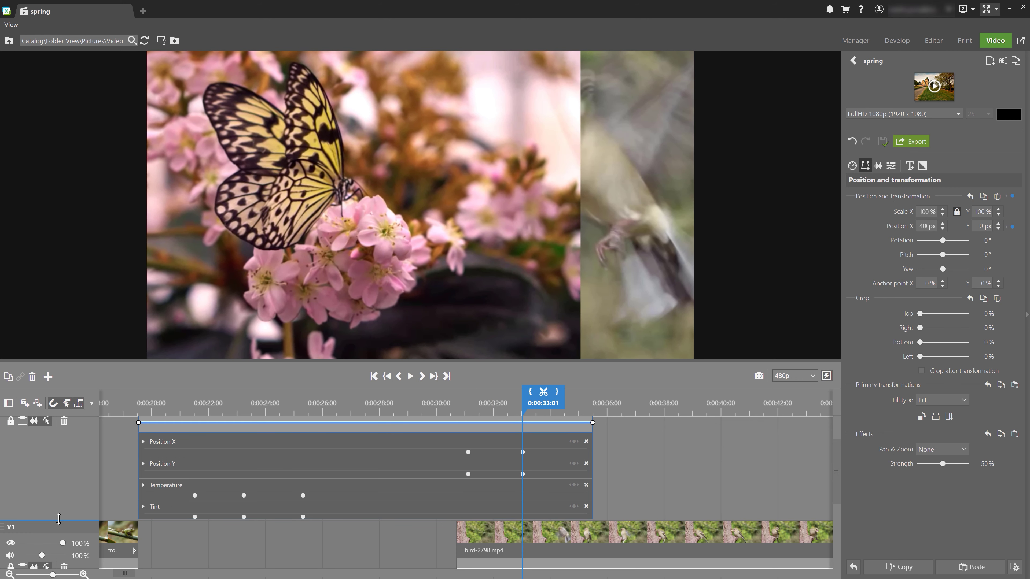
left_click(467, 415)
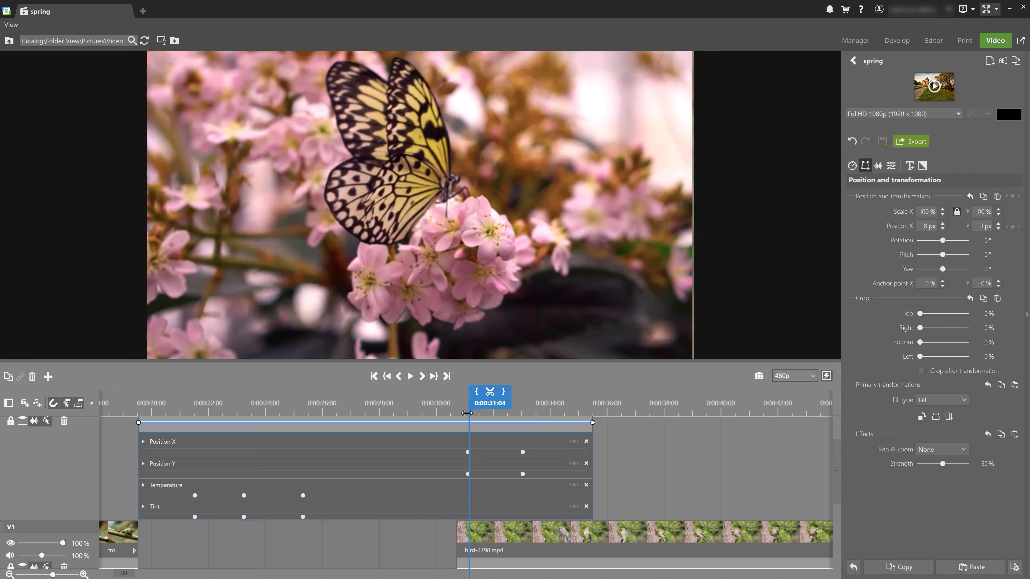
left_click(467, 413)
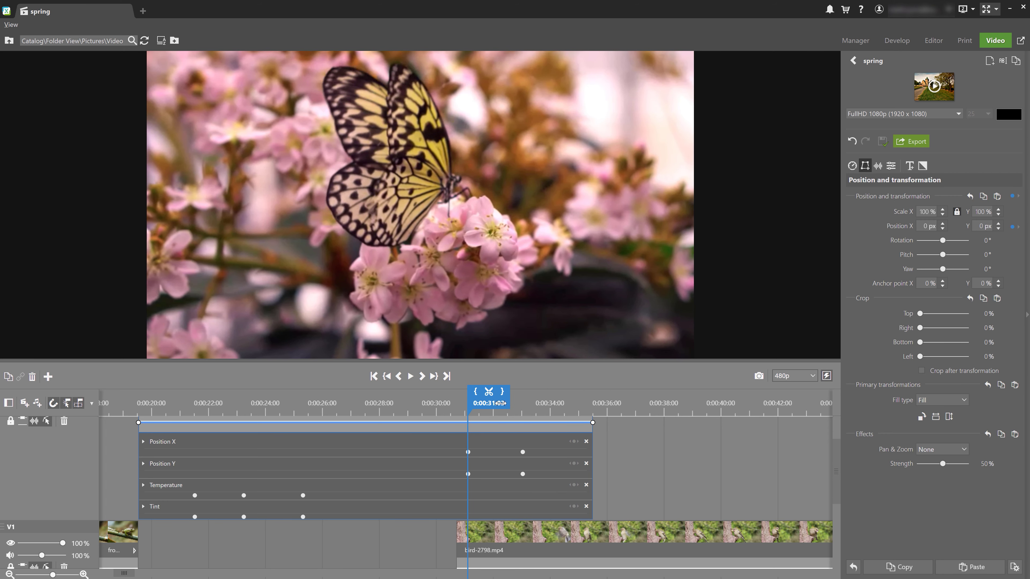
left_click(1011, 328)
left_click_drag(467, 410, 524, 410)
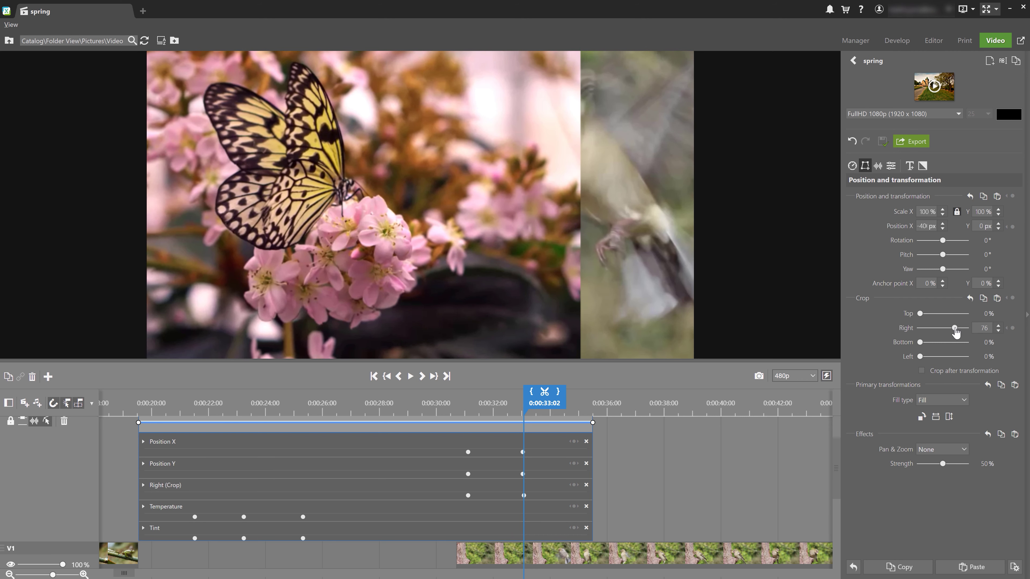
left_click_drag(955, 331, 959, 331)
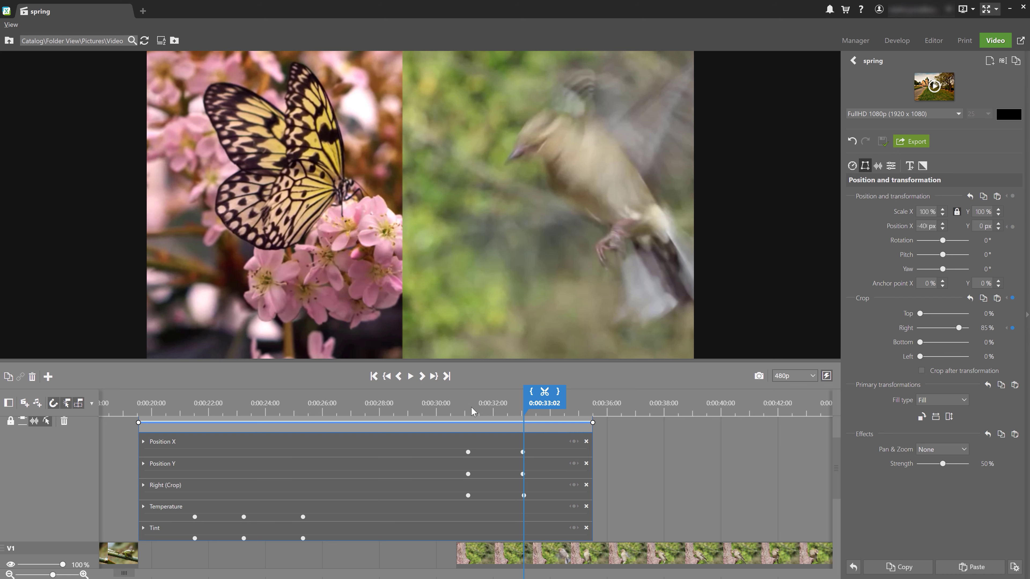
Play back the butterfly slide and crop from just before it starts
left_click(459, 407)
key("space")
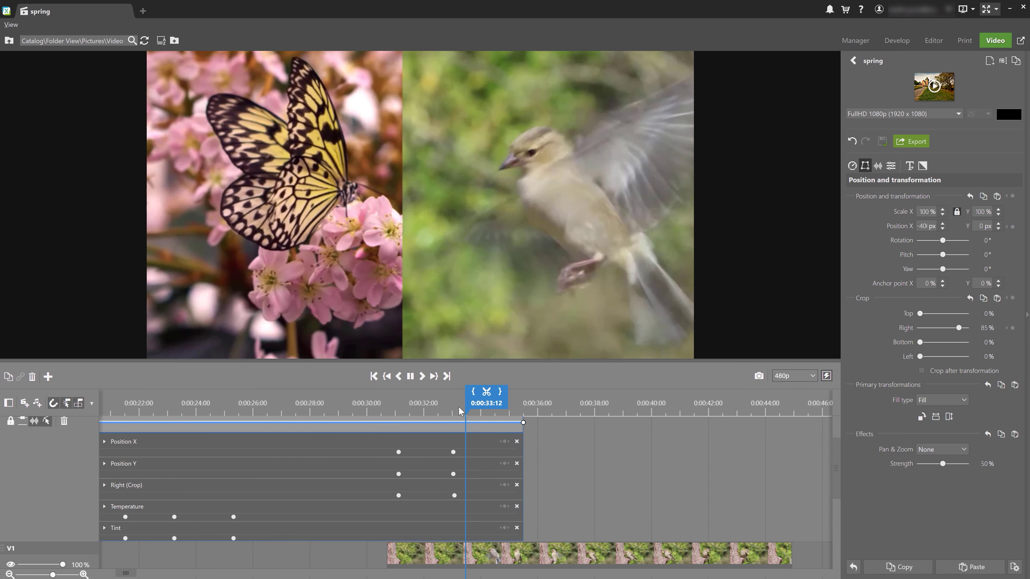
key("space")
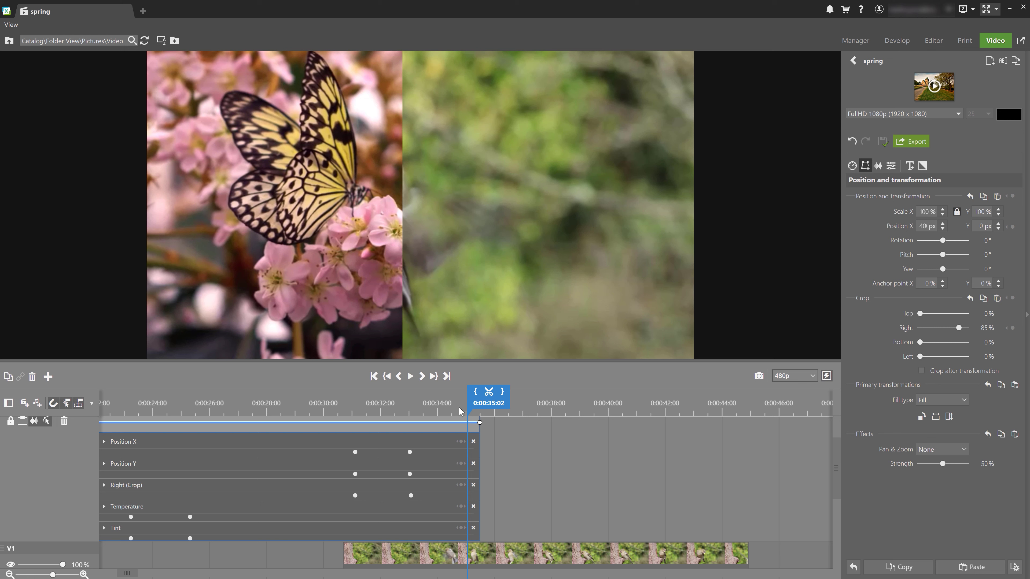
Hold Crop Right at 85% at 0:33:17, reach 100% at 0:35:11, then play from 0:30
left_click(412, 415)
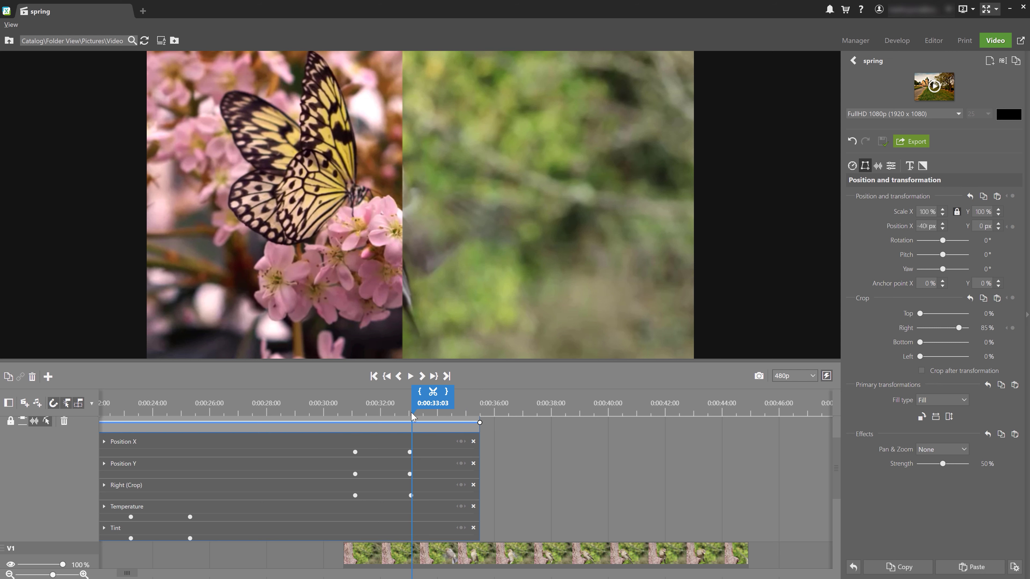
left_click(428, 412)
left_click(1013, 328)
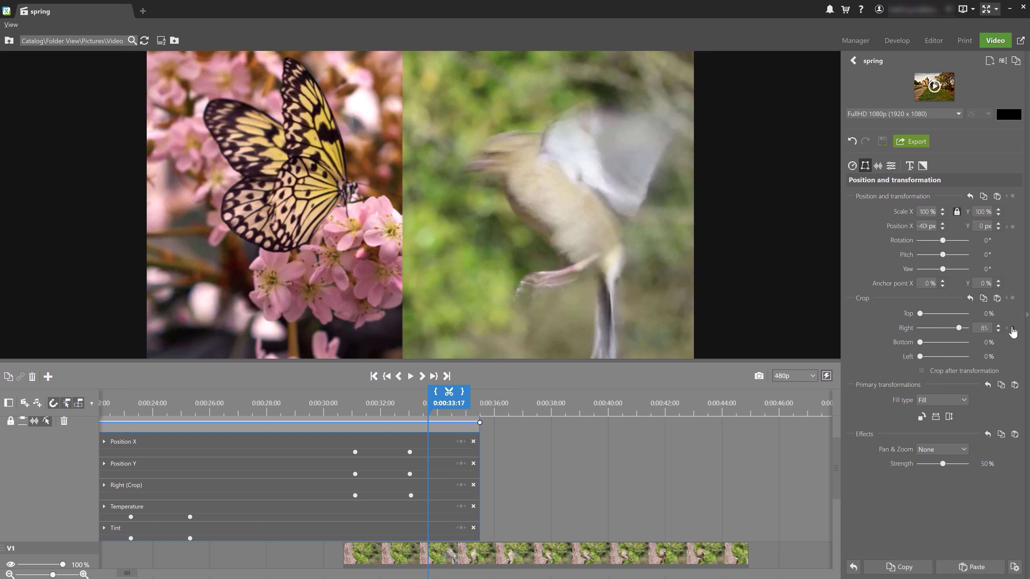
left_click_drag(428, 414, 479, 410)
scroll(974, 332, "up", 3)
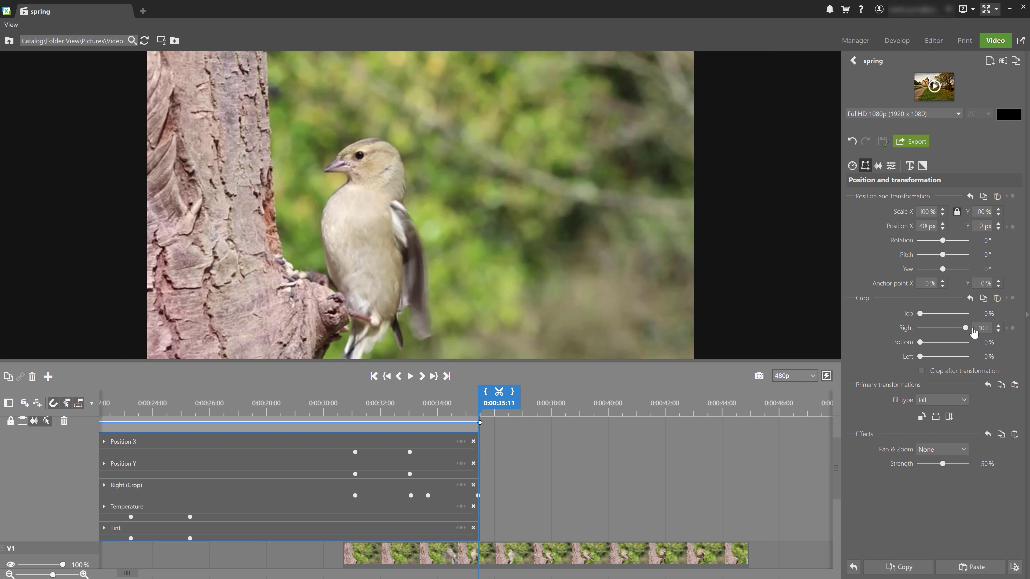
left_click(327, 410)
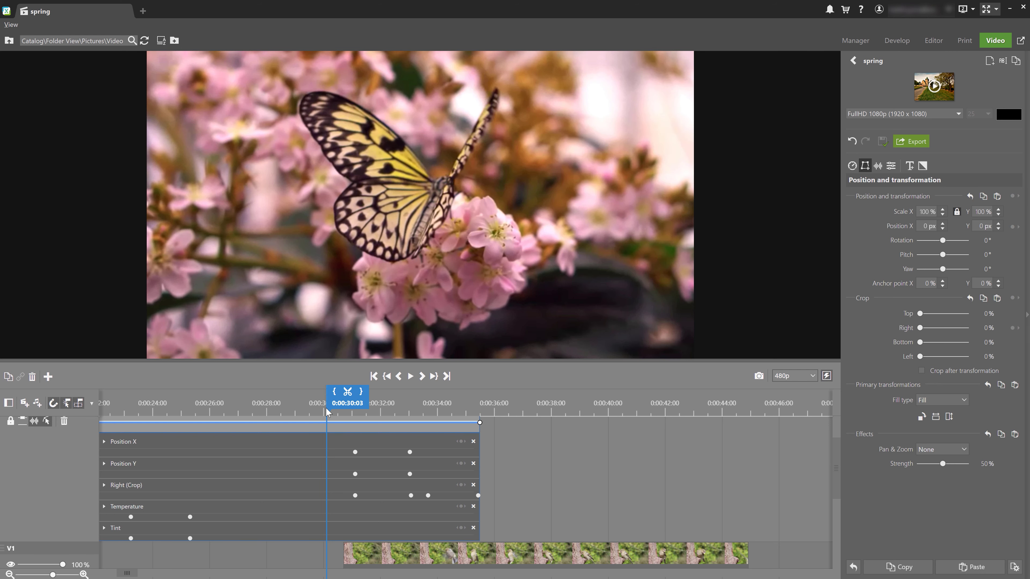
key("space")
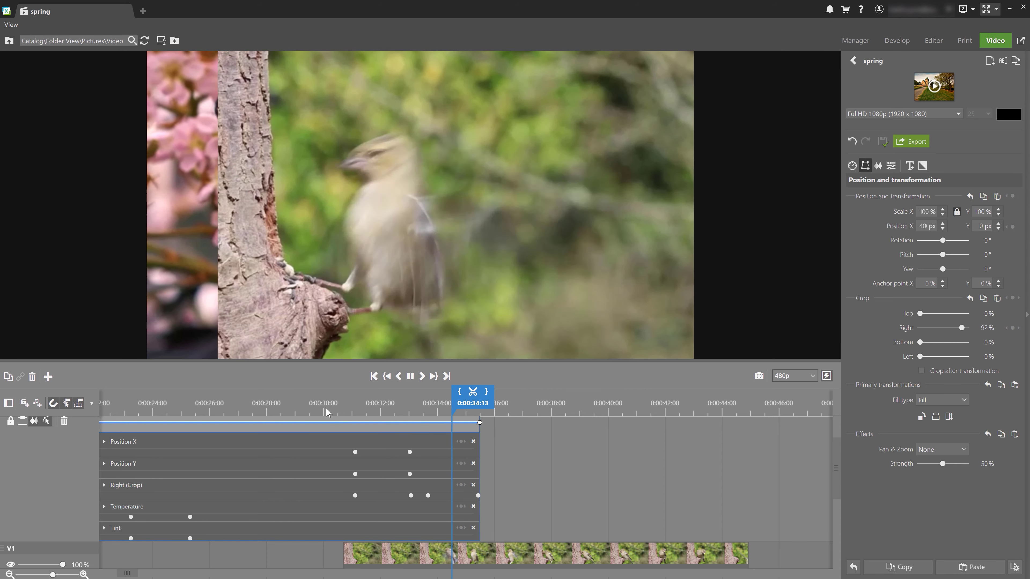
key("Home")
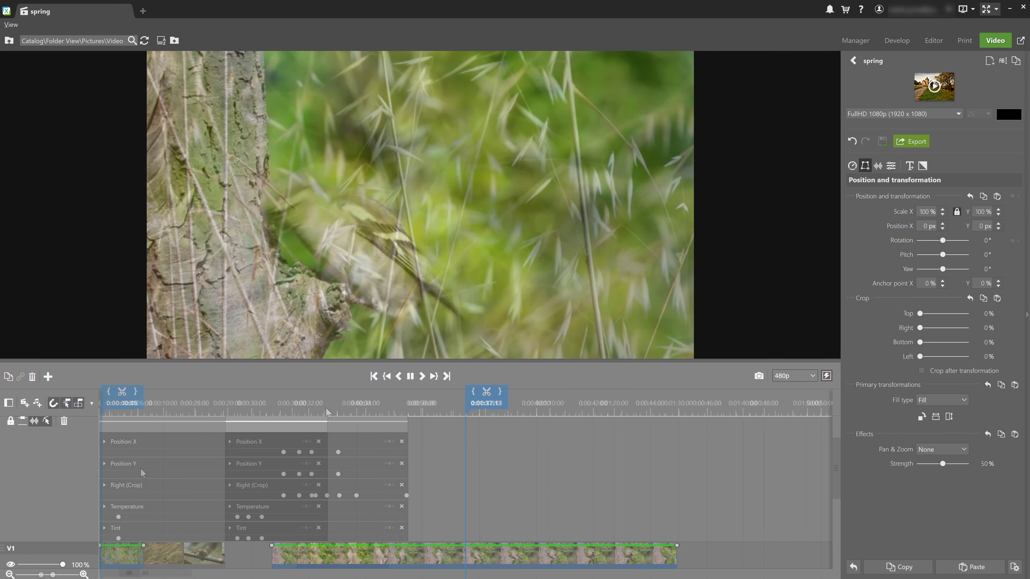